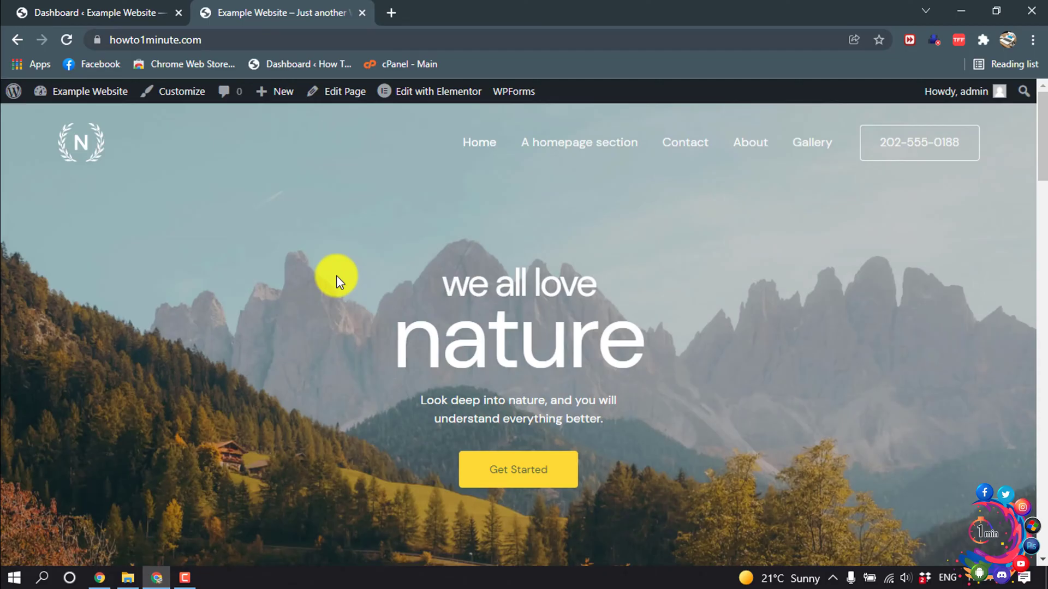
- Scroll the homepage and the live Contact page to review its placeholder contact text
{"action": "scroll", "coordinate": [335, 276], "scroll_direction": "down", "scroll_amount": 15}
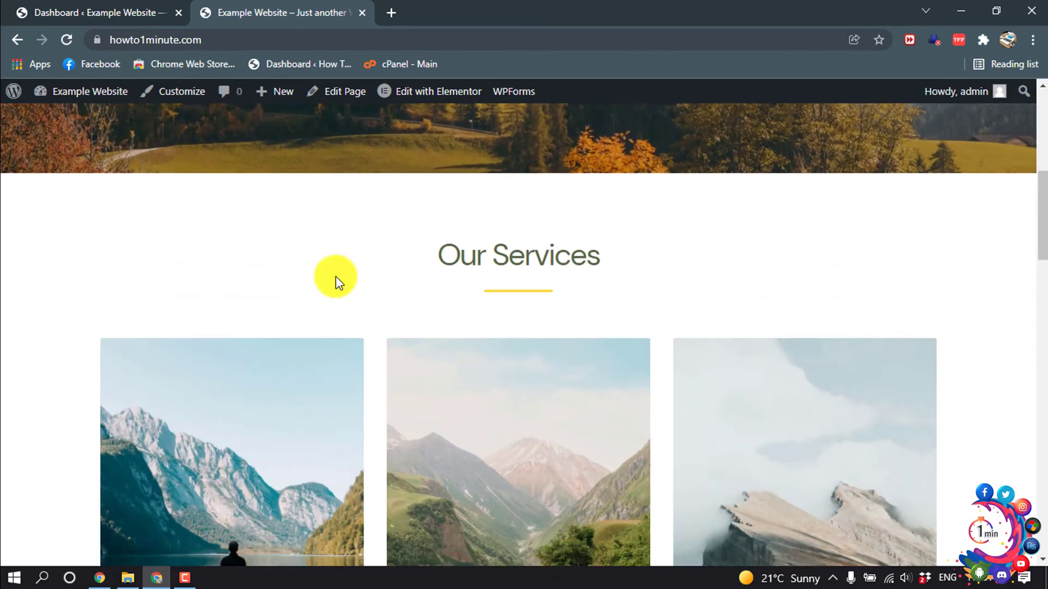
{"action": "scroll", "coordinate": [335, 277], "scroll_direction": "down", "scroll_amount": 15}
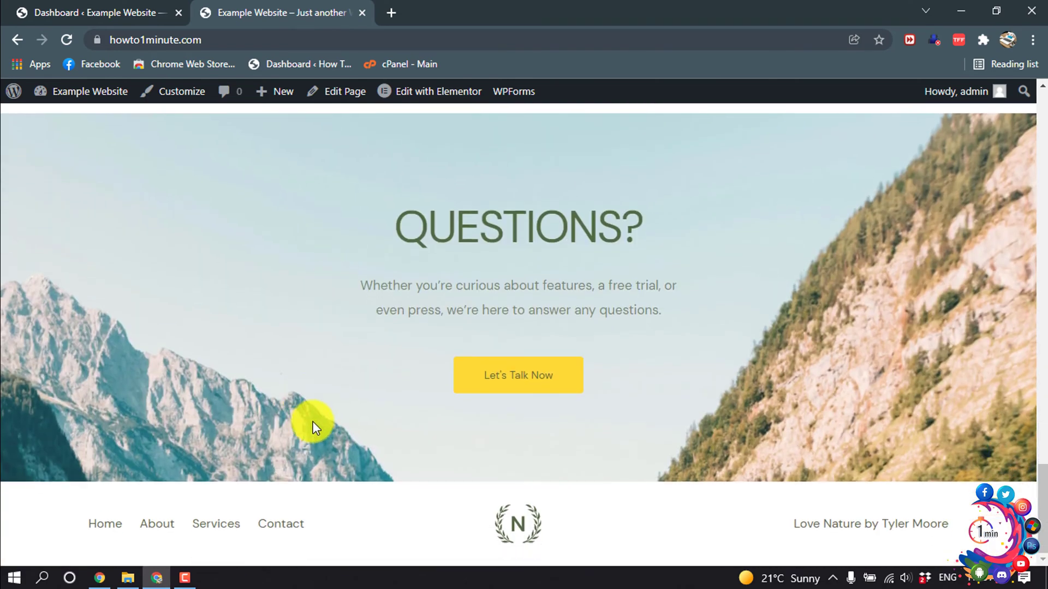
{"action": "scroll", "coordinate": [315, 427], "scroll_direction": "up", "scroll_amount": 20}
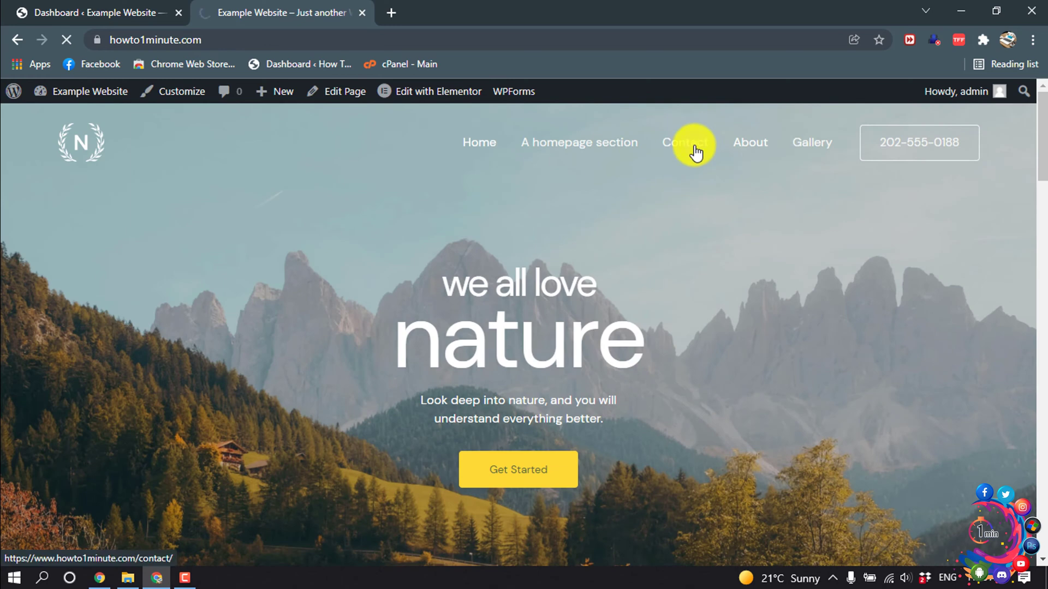
{"action": "scroll", "coordinate": [694, 152], "scroll_direction": "down", "scroll_amount": 10}
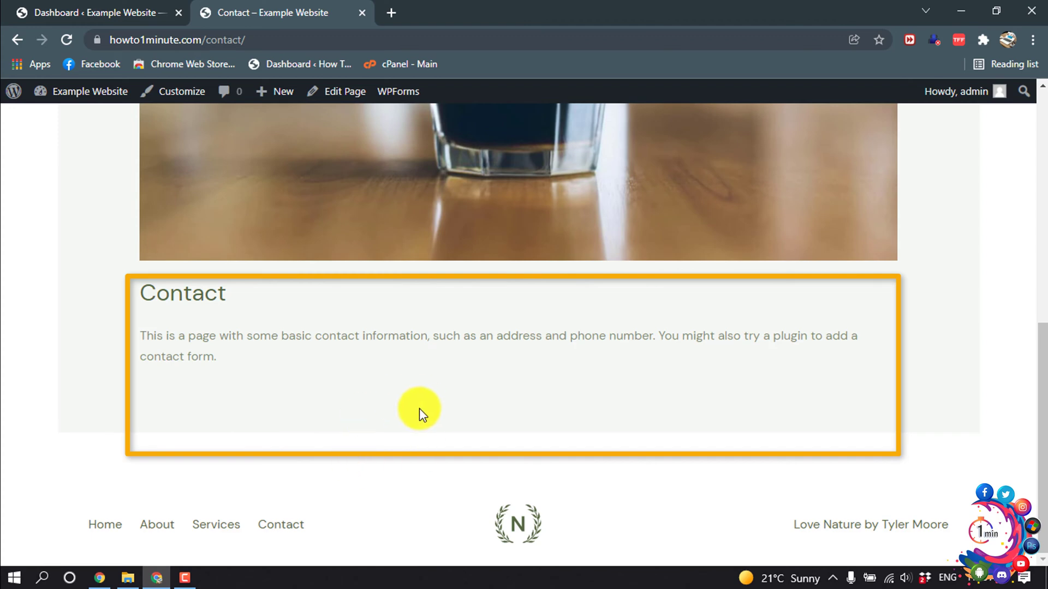
{"action": "scroll", "coordinate": [416, 401], "scroll_direction": "up", "scroll_amount": 7}
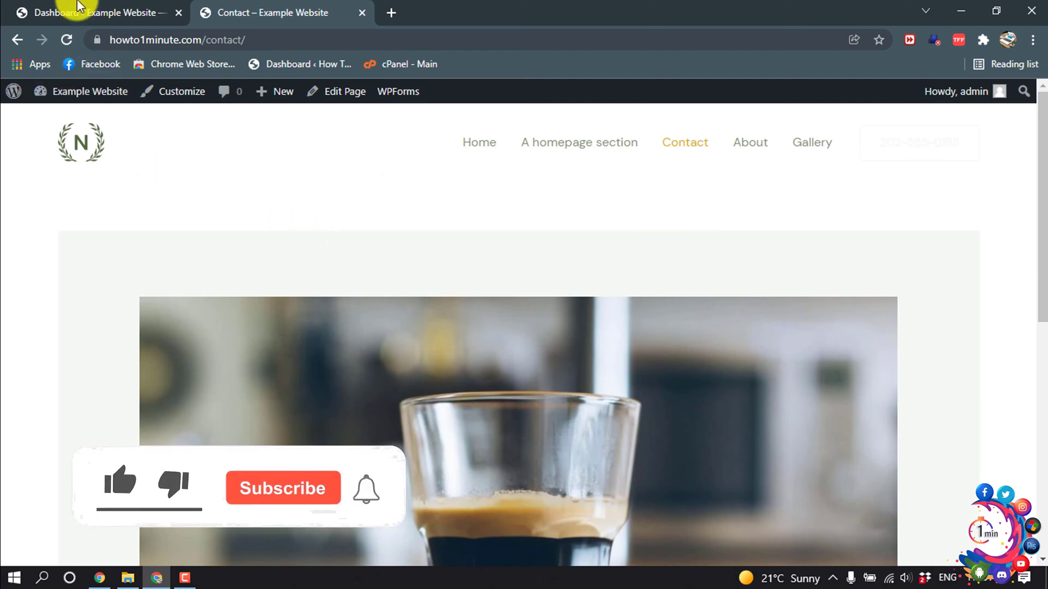
- Search the plugin directory for 'wpforms' and confirm WPForms is already installed and active
{"action": "left_click", "coordinate": [80, 8]}
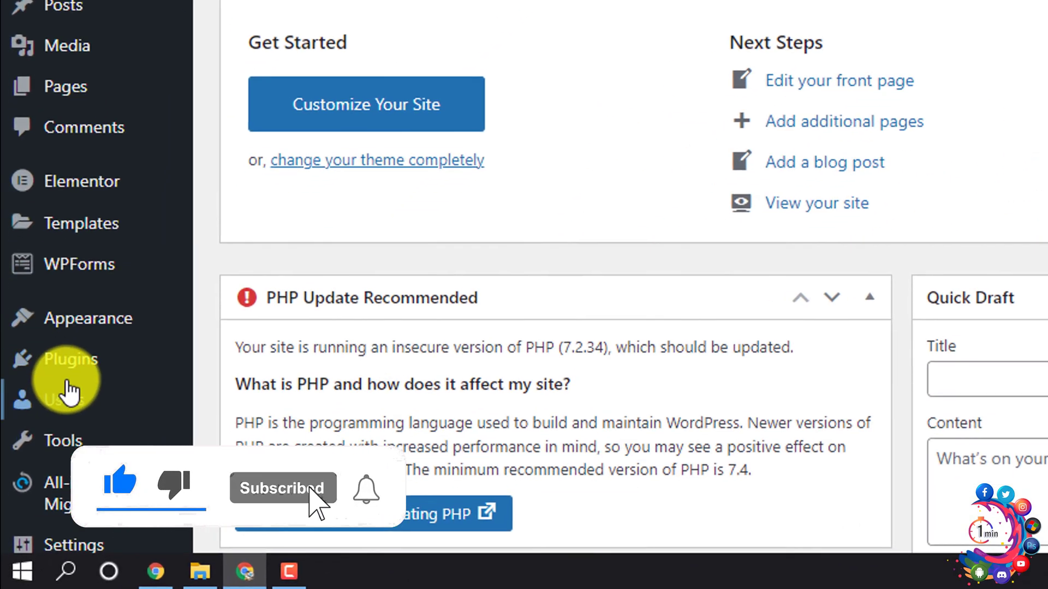
{"action": "mouse_move", "coordinate": [49, 448]}
{"action": "left_click", "coordinate": [256, 398]}
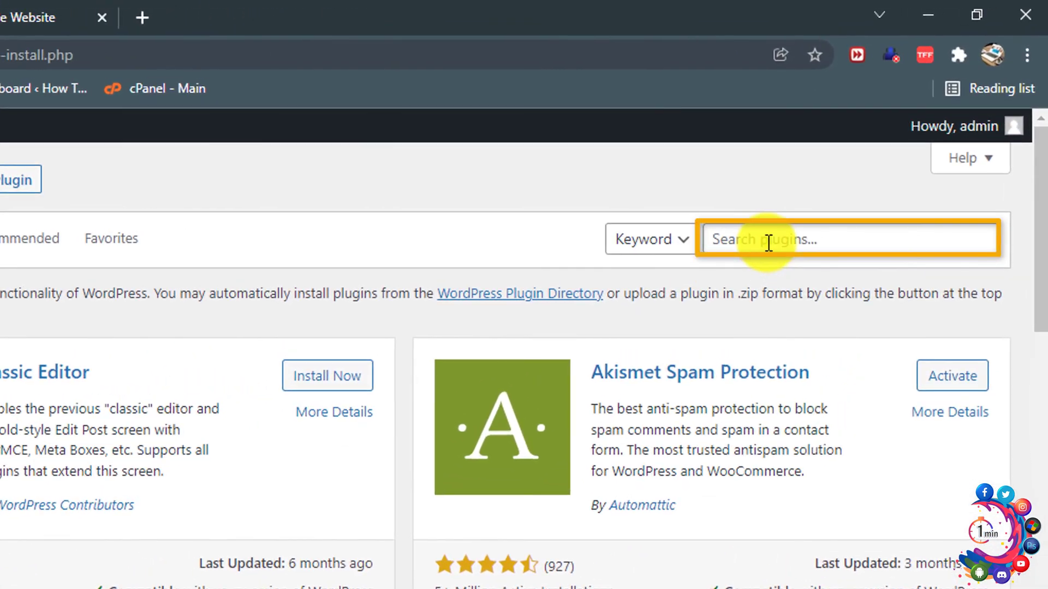
{"action": "left_click", "coordinate": [769, 242]}
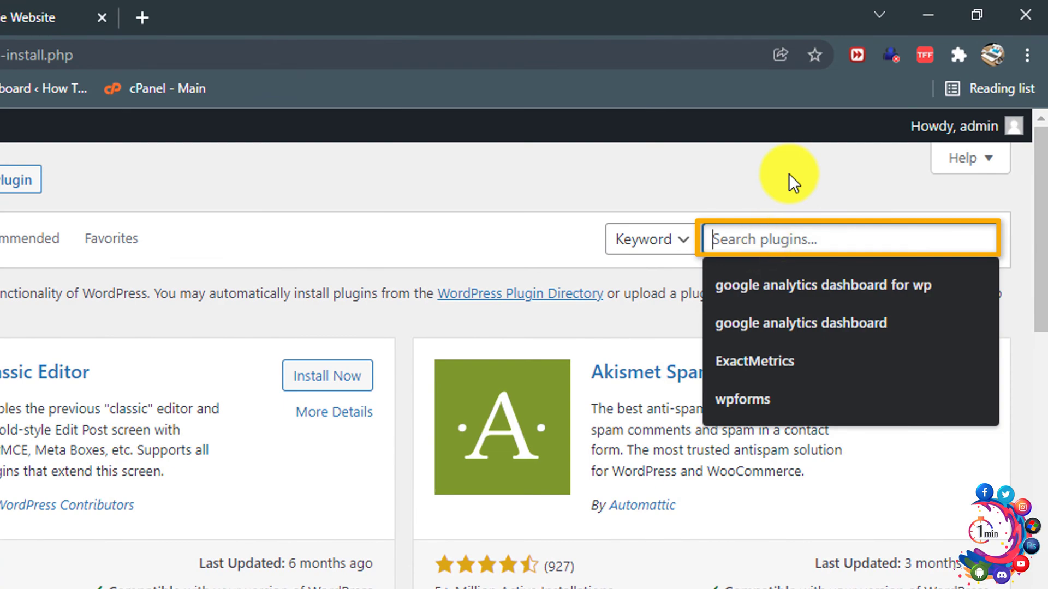
{"action": "type", "text": "wpforms"}
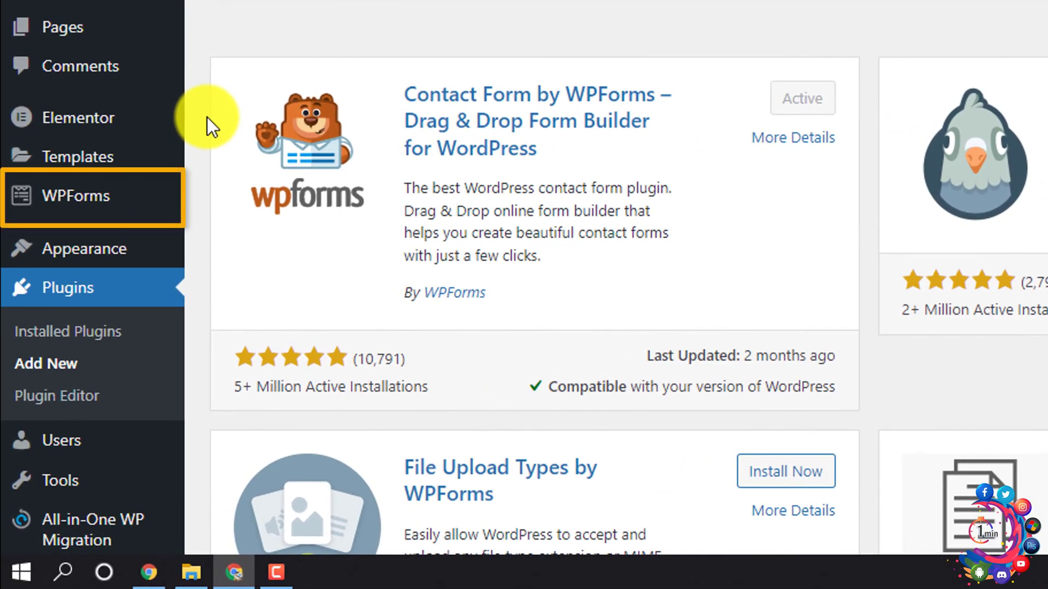
{"action": "mouse_move", "coordinate": [98, 206]}
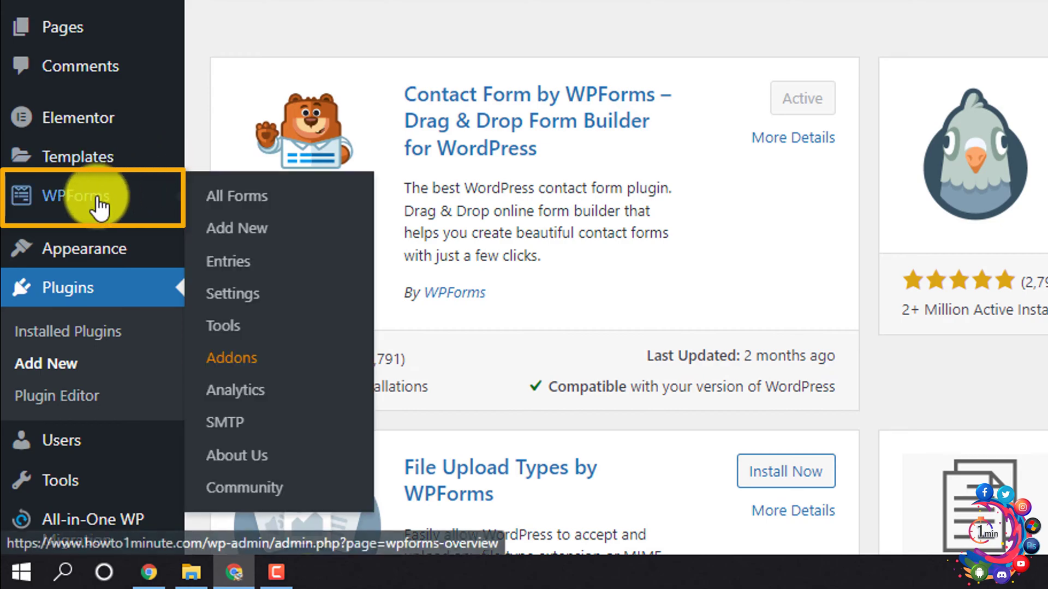
- Start a new WPForms form named 'Contact Us' and find the Simple Contact Form template
{"action": "left_click", "coordinate": [249, 240]}
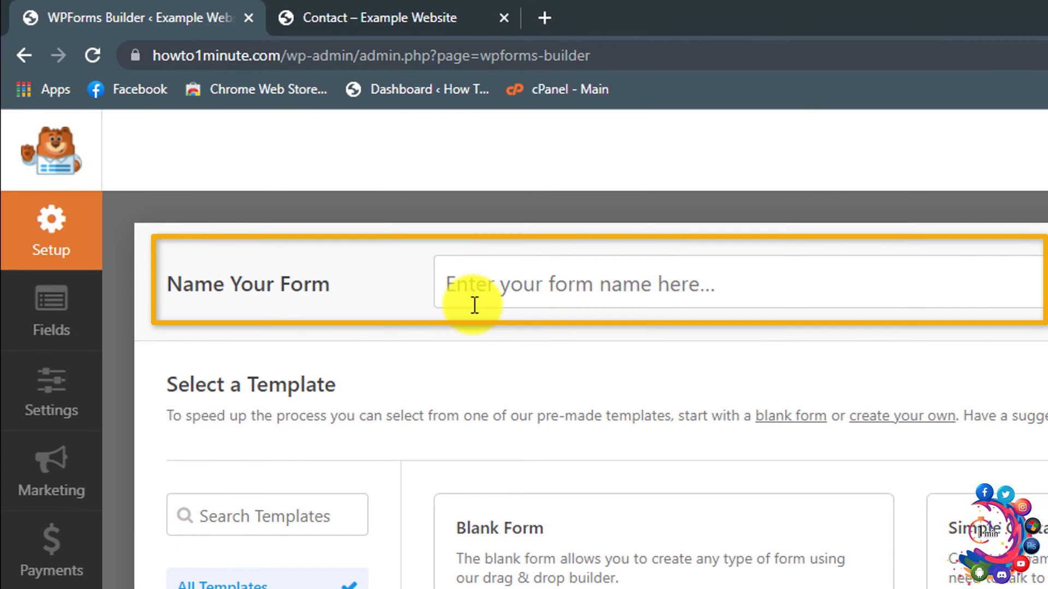
{"action": "left_click", "coordinate": [780, 278]}
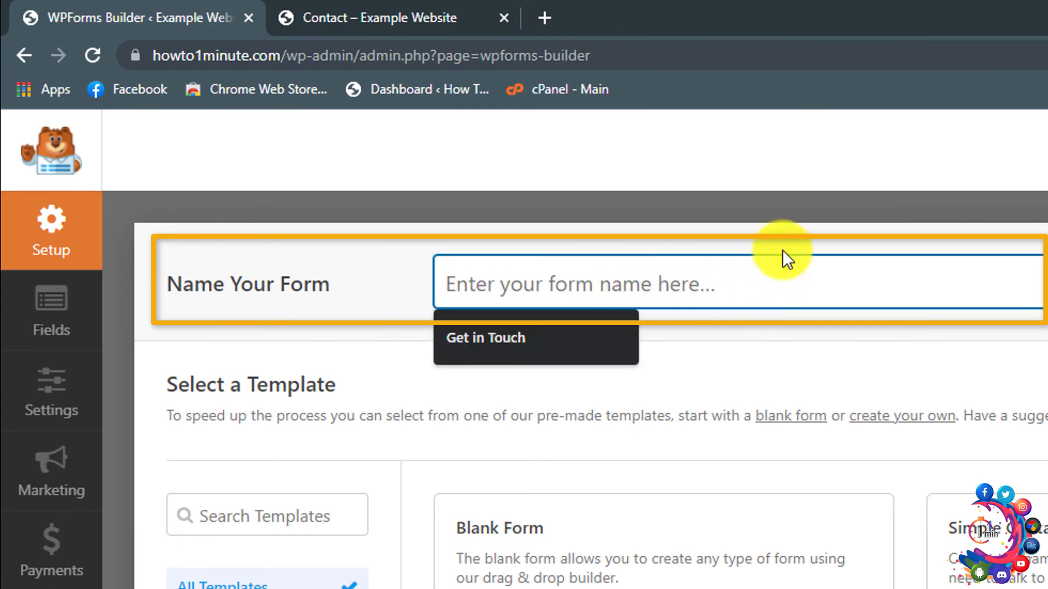
{"action": "type", "text": "Contact"}
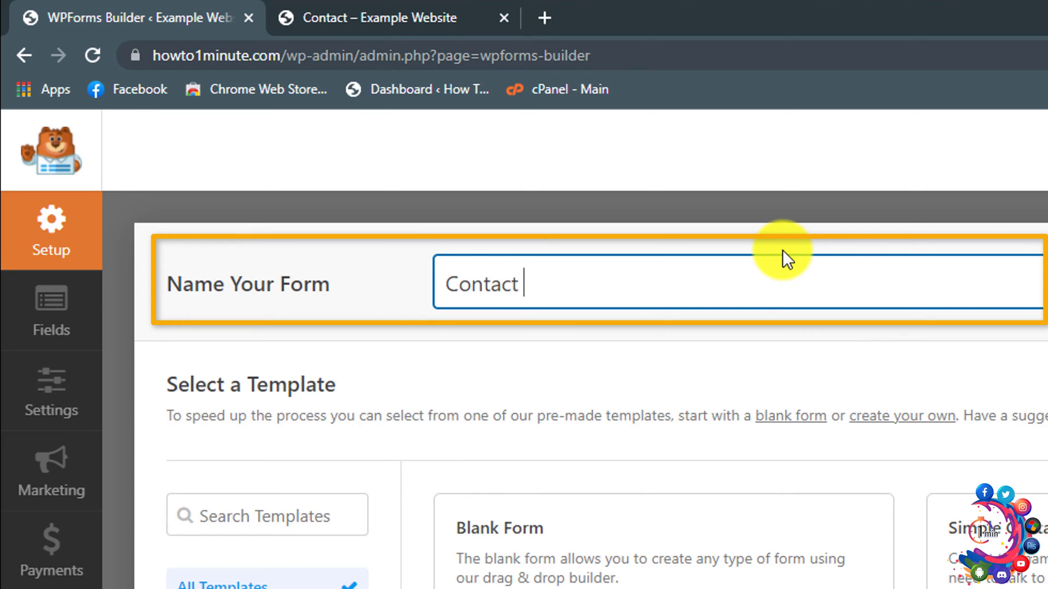
{"action": "type", "text": " Us"}
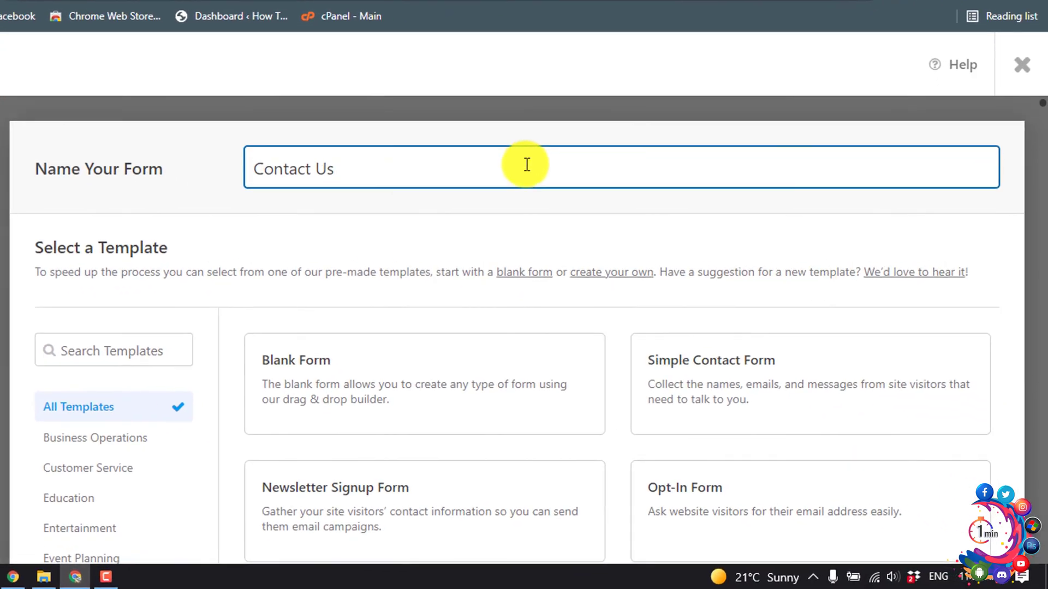
{"action": "scroll", "coordinate": [431, 174], "scroll_direction": "down", "scroll_amount": 3}
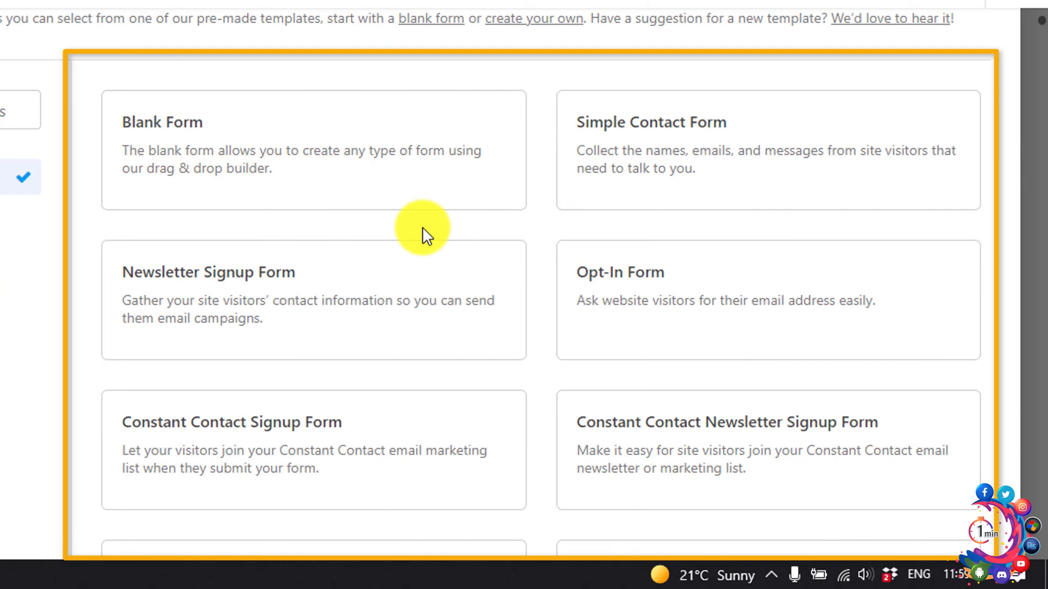
{"action": "mouse_move", "coordinate": [398, 197]}
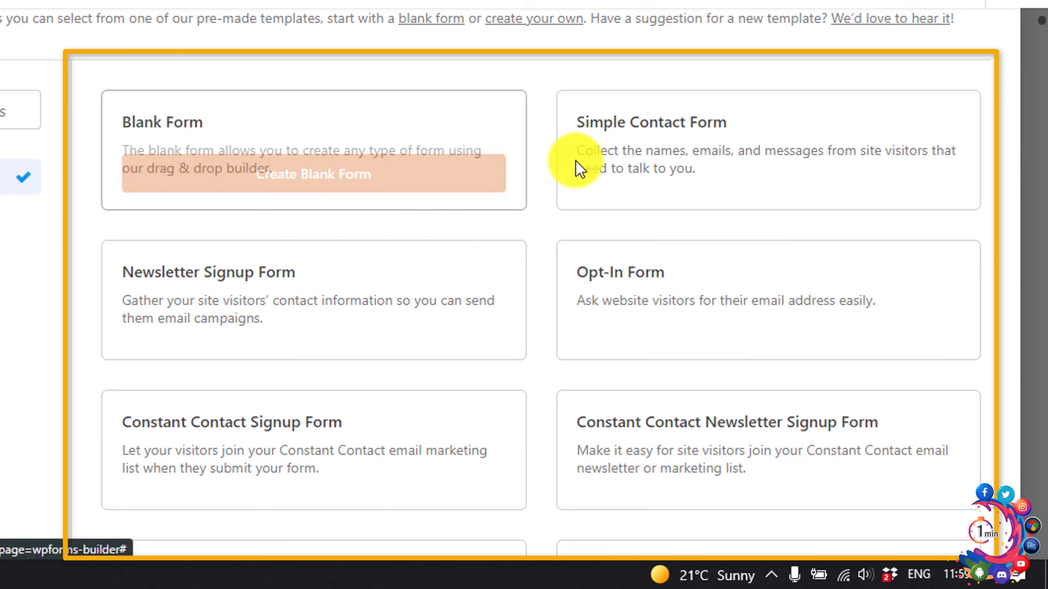
{"action": "mouse_move", "coordinate": [703, 167]}
{"action": "mouse_move", "coordinate": [369, 323]}
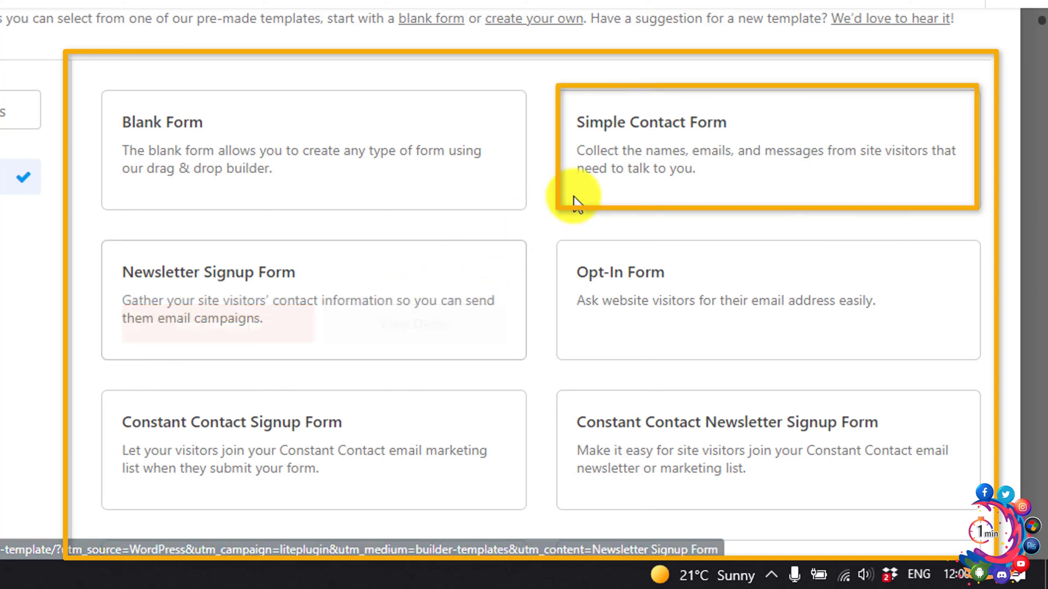
- Build the form from the Simple Contact Form template and inspect the Name field's label
{"action": "mouse_move", "coordinate": [624, 180]}
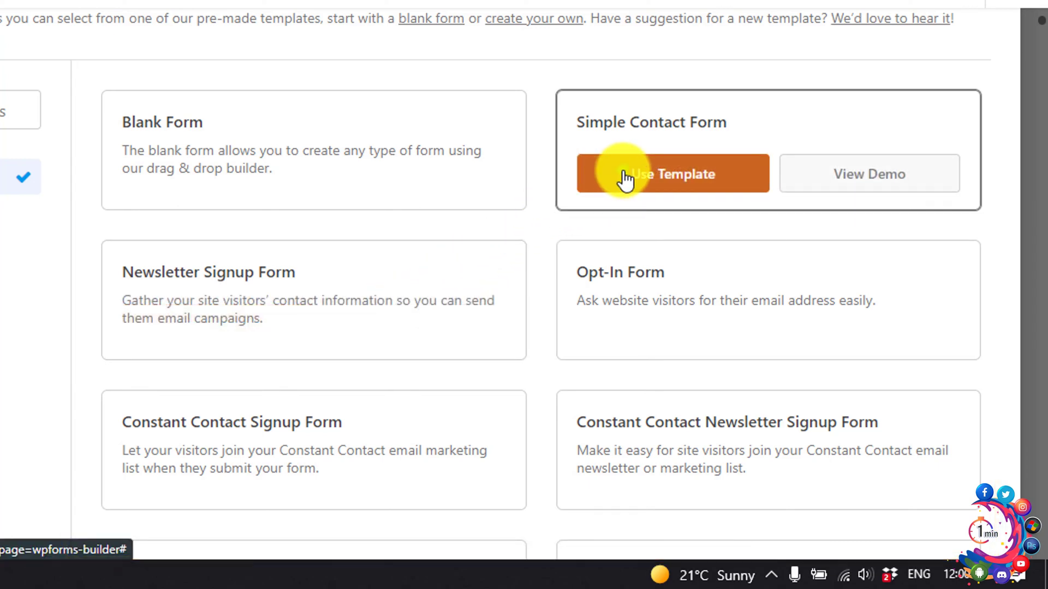
{"action": "left_click", "coordinate": [625, 177]}
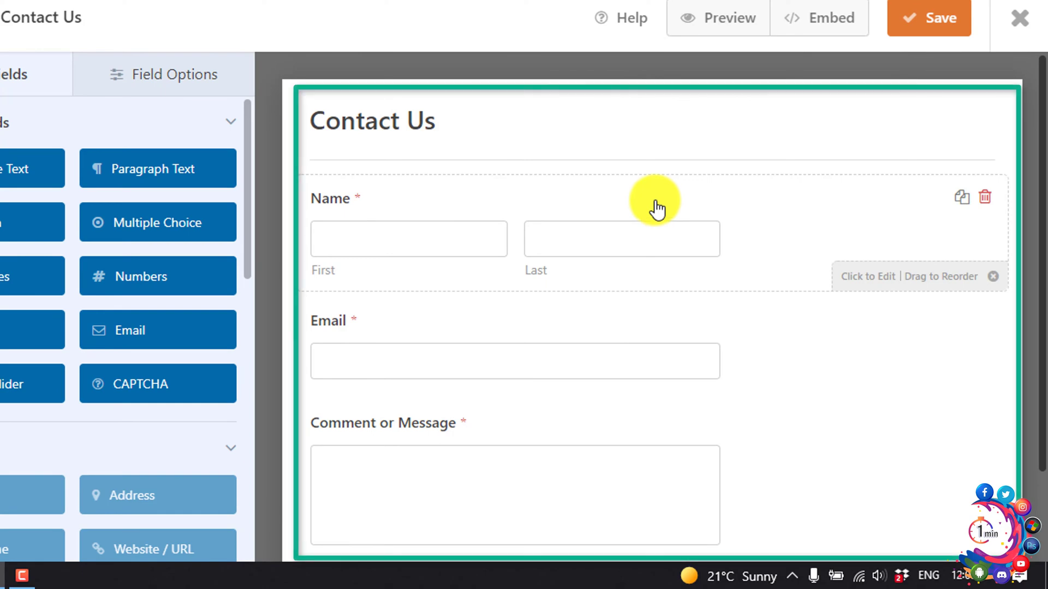
{"action": "scroll", "coordinate": [656, 209], "scroll_direction": "down", "scroll_amount": 1}
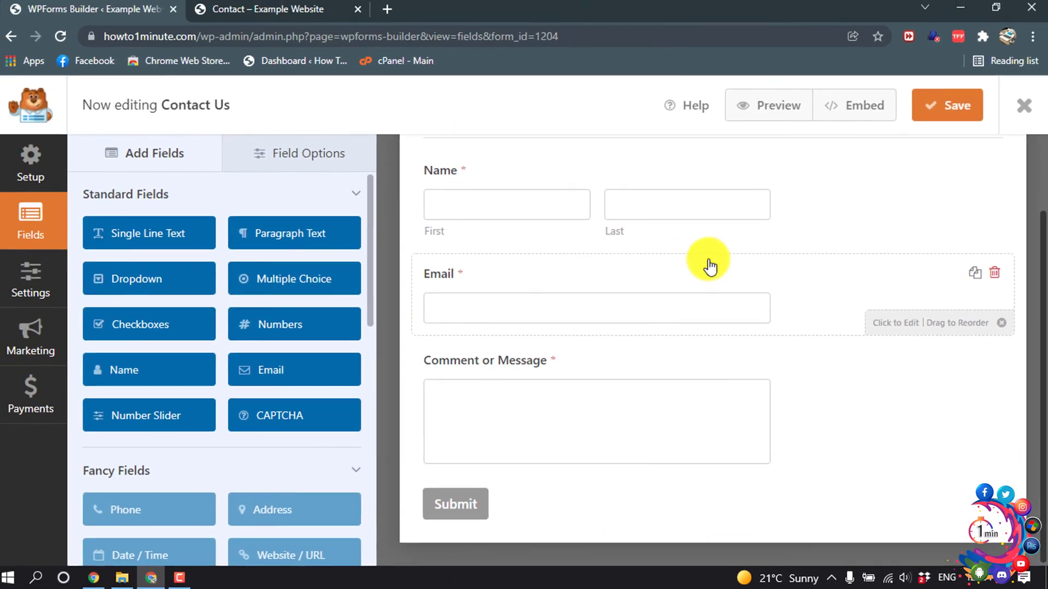
{"action": "scroll", "coordinate": [644, 203], "scroll_direction": "up", "scroll_amount": 1}
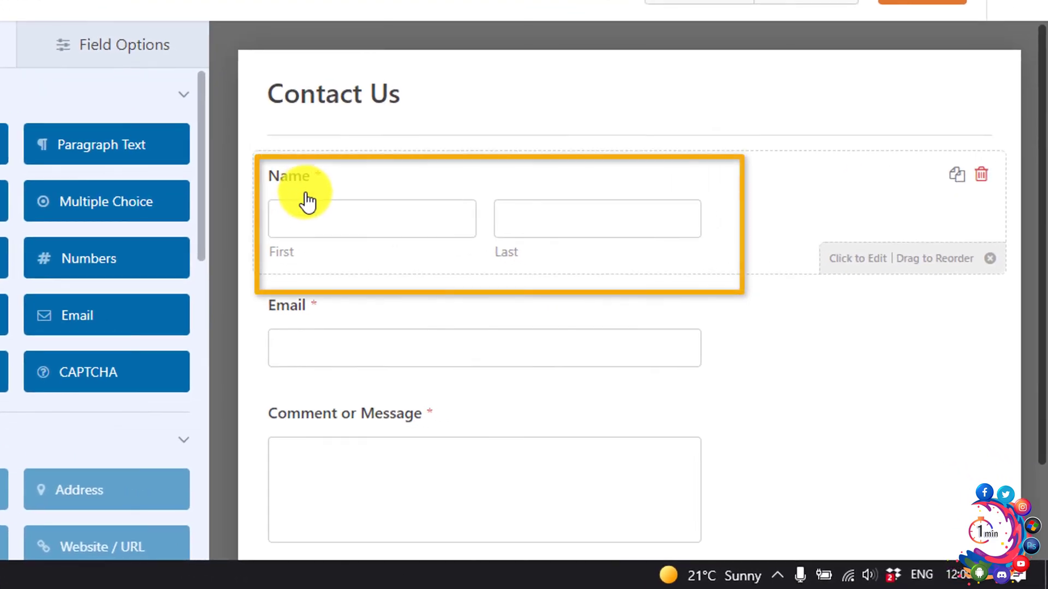
{"action": "left_click", "coordinate": [305, 217]}
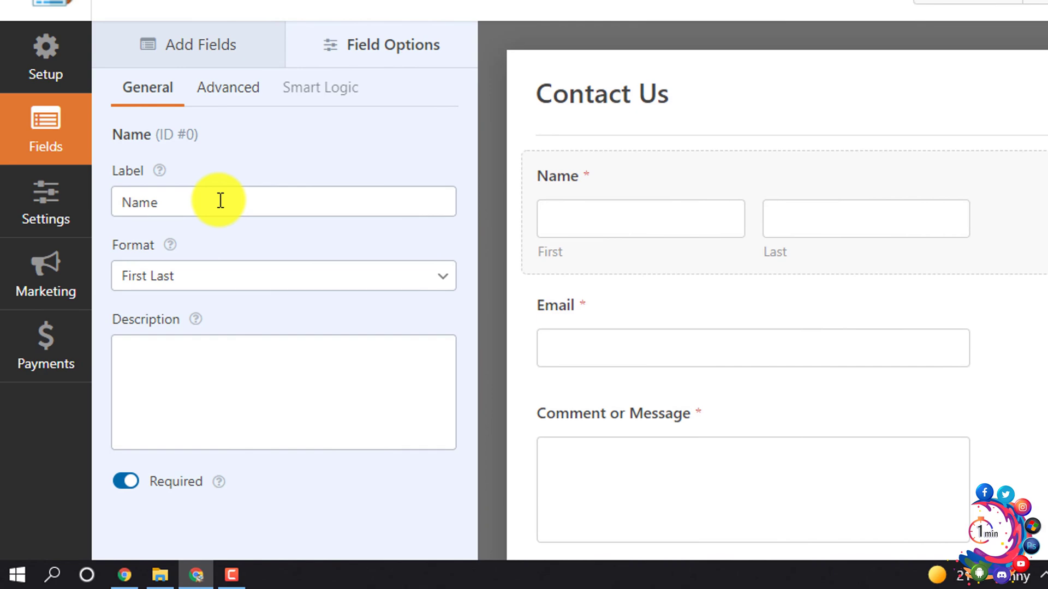
{"action": "left_click_drag", "start_coordinate": [220, 201], "coordinate": [122, 201]}
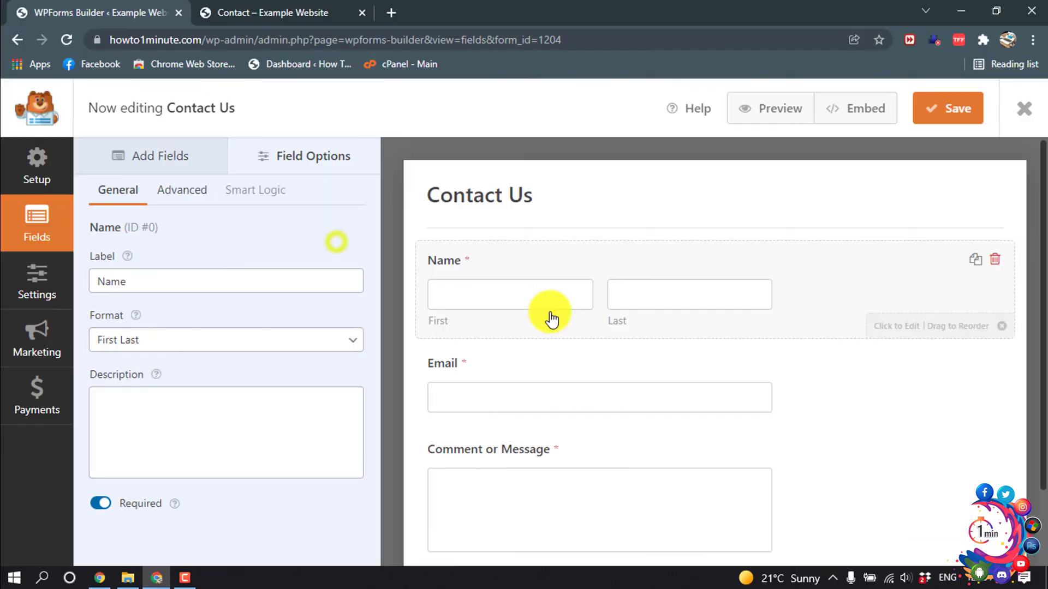
{"action": "scroll", "coordinate": [687, 251], "scroll_direction": "down", "scroll_amount": 1}
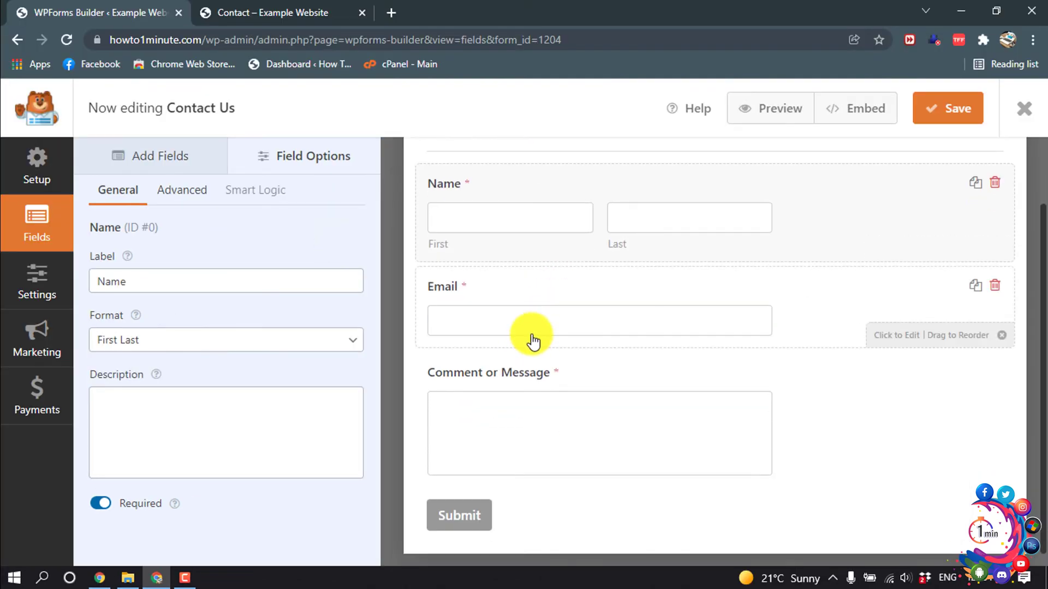
{"action": "scroll", "coordinate": [484, 262], "scroll_direction": "up", "scroll_amount": 1}
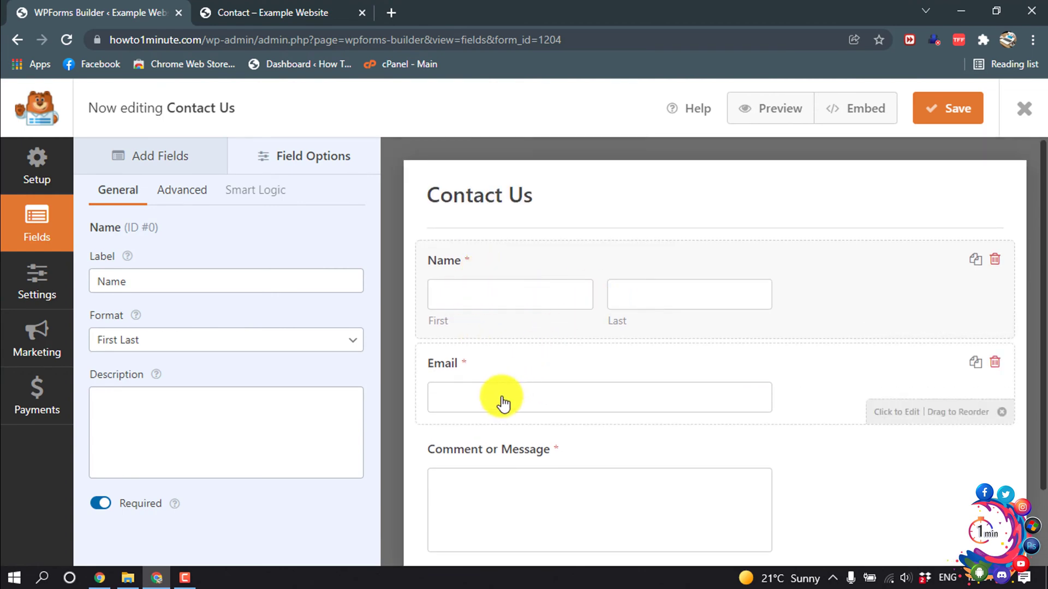
{"action": "scroll", "coordinate": [500, 402], "scroll_direction": "down", "scroll_amount": 1}
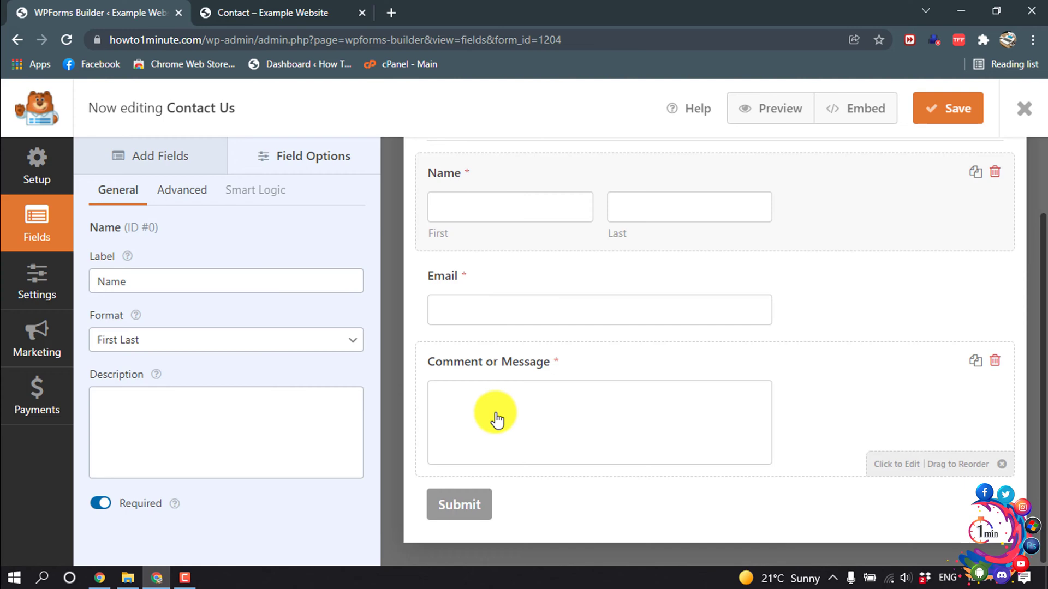
- Relabel the Comment or Message field as 'Message' and save the form
{"action": "left_click", "coordinate": [495, 420]}
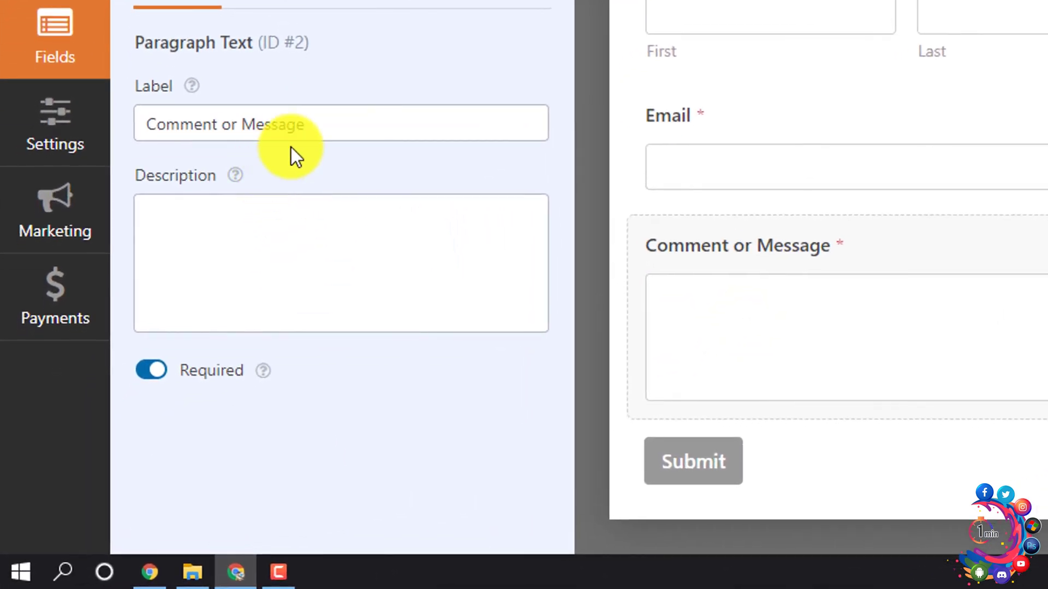
{"action": "left_click", "coordinate": [207, 281]}
{"action": "left_click_drag", "start_coordinate": [312, 125], "coordinate": [18, 183]}
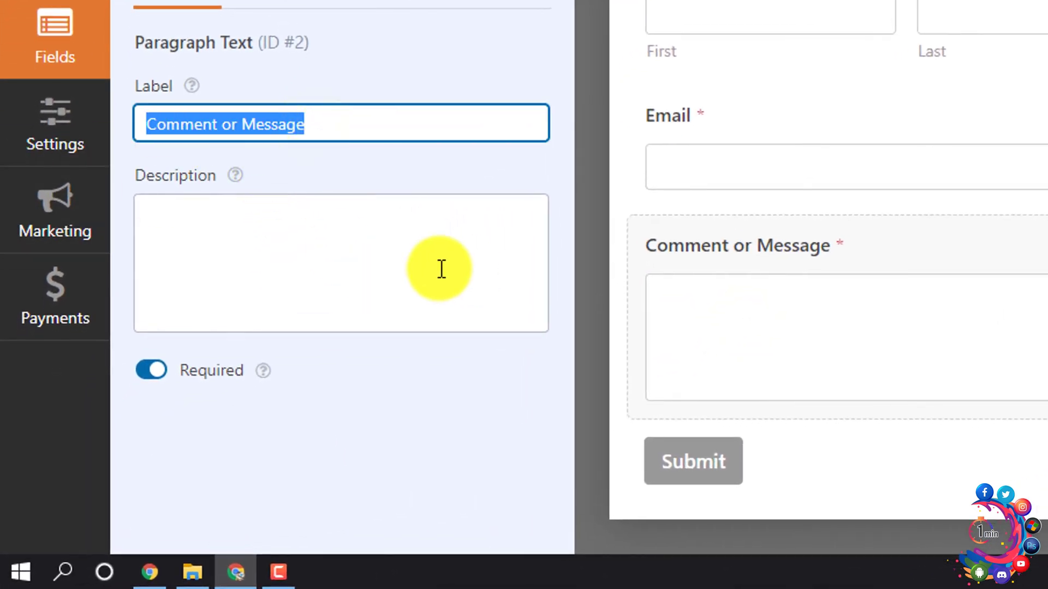
{"action": "type", "text": "Me"}
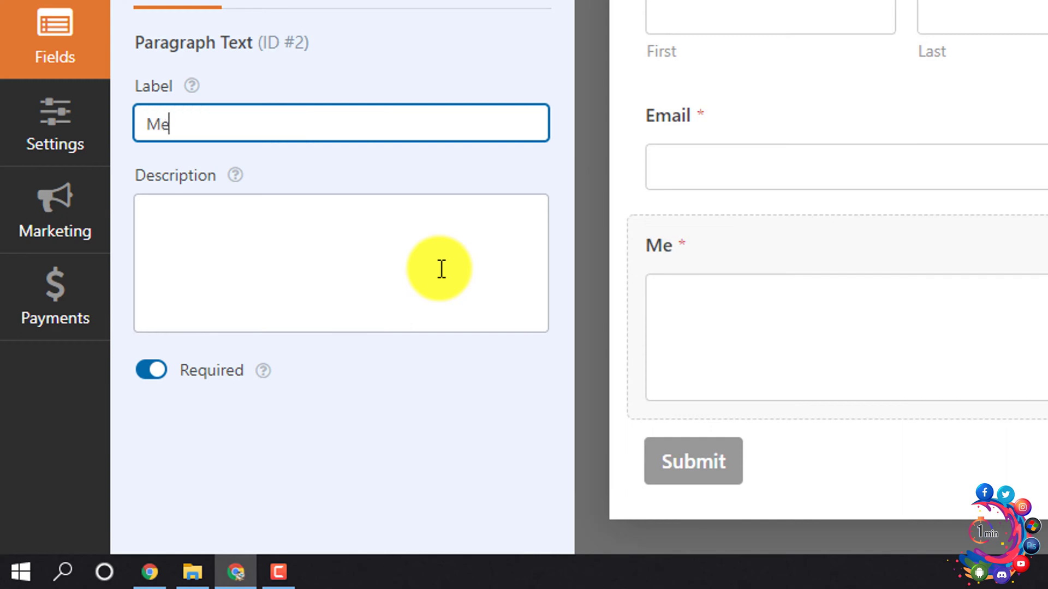
{"action": "type", "text": "ssage"}
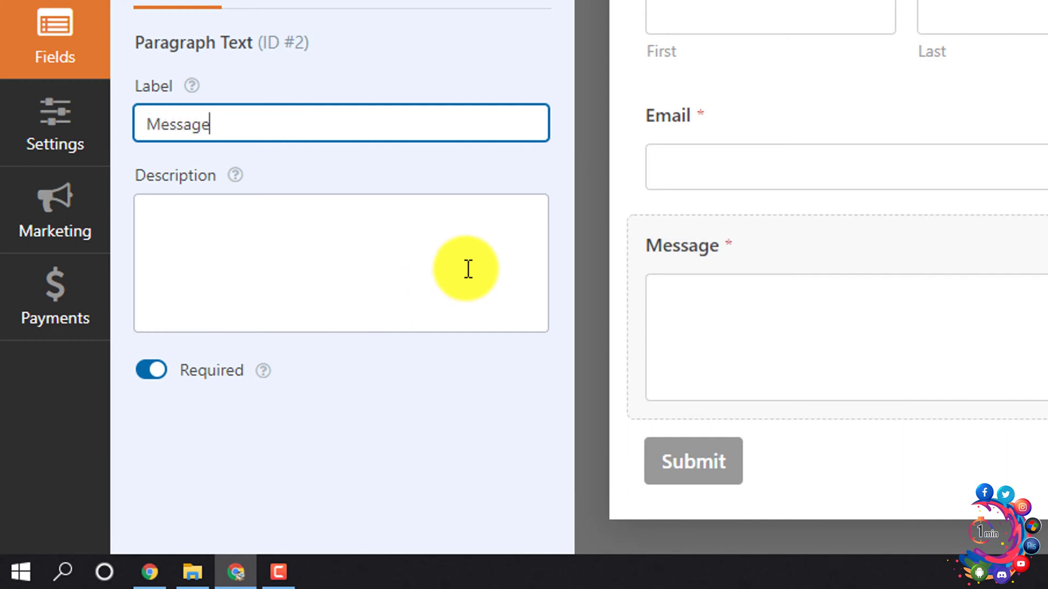
{"action": "left_click", "coordinate": [490, 170]}
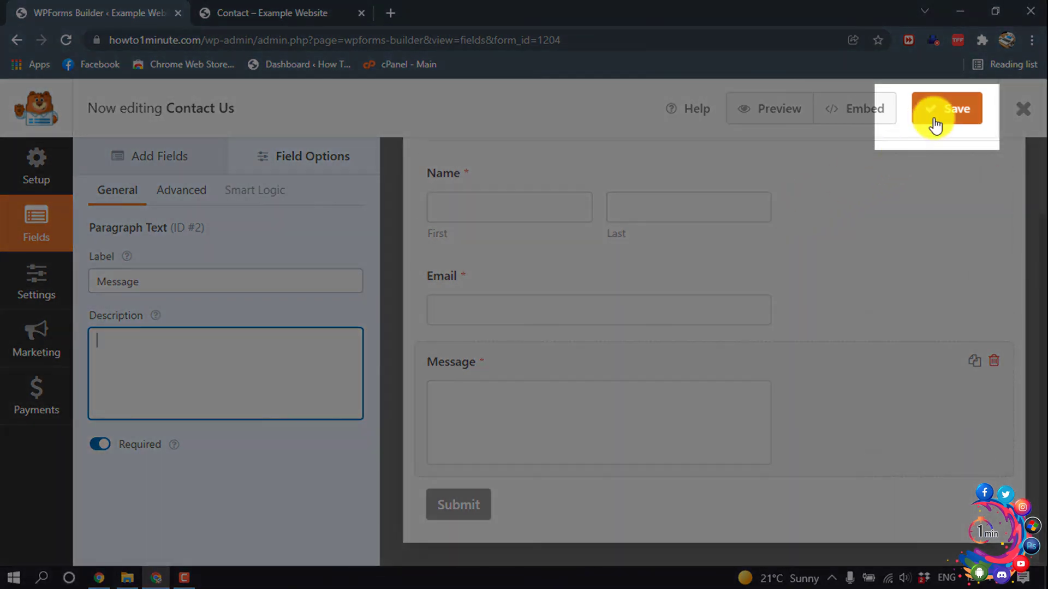
{"action": "left_click", "coordinate": [935, 126]}
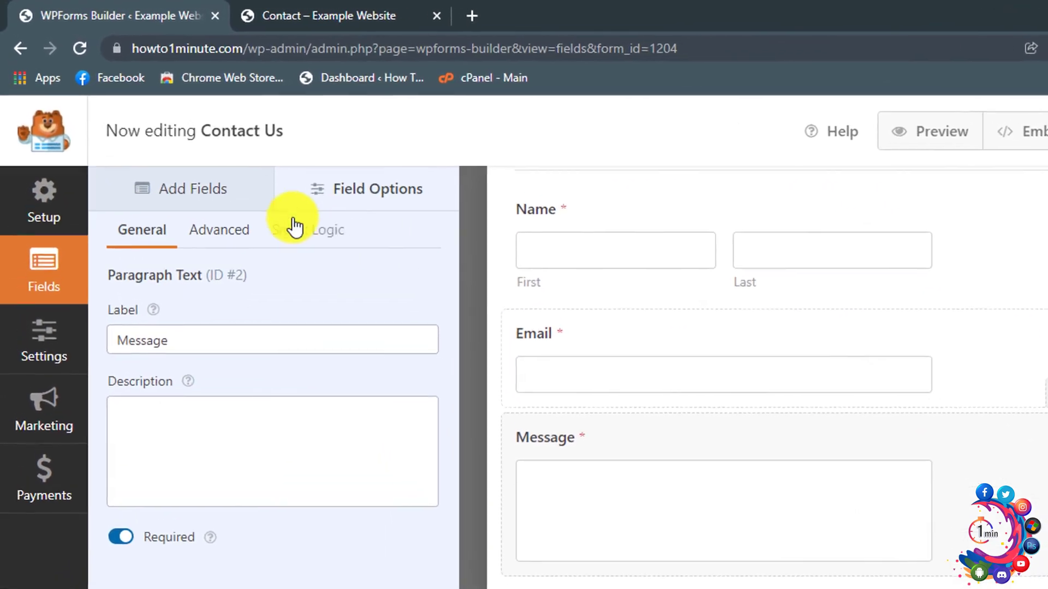
- Add a trial Dropdown field to the form, then delete it
{"action": "left_click", "coordinate": [234, 204]}
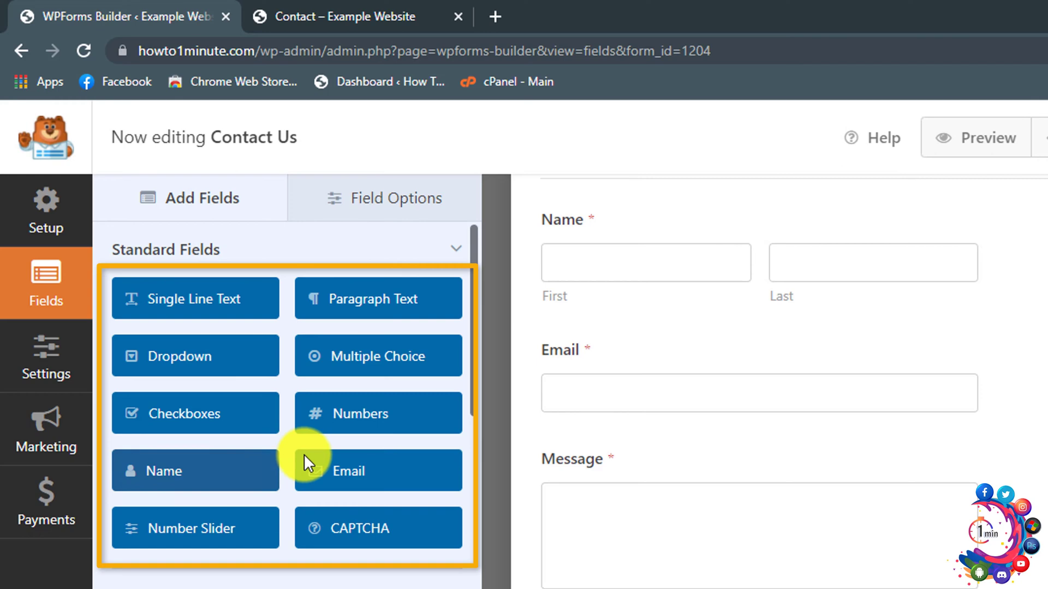
{"action": "left_click", "coordinate": [159, 364]}
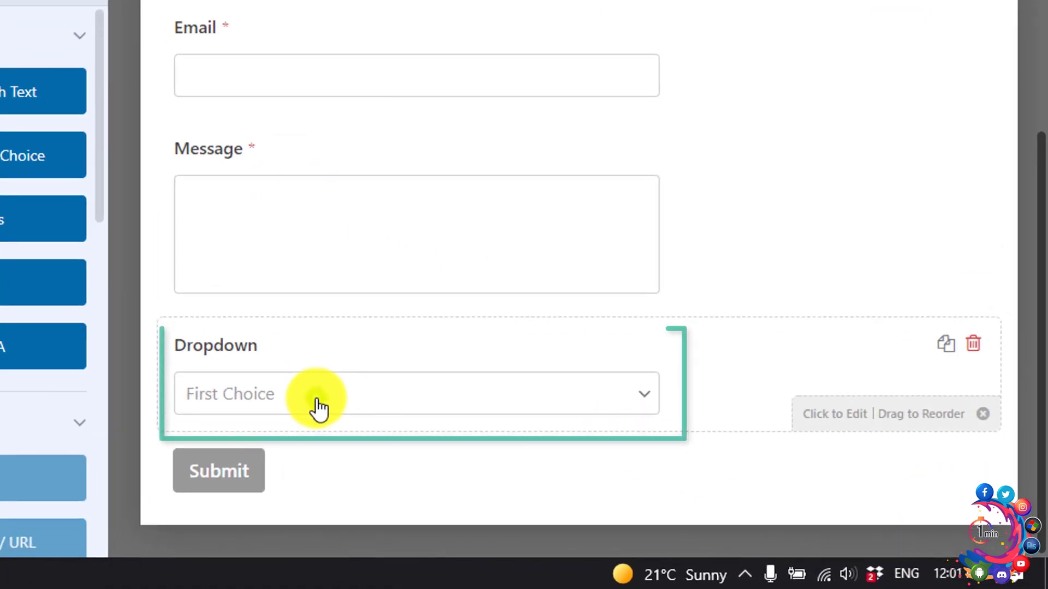
{"action": "left_click", "coordinate": [481, 444]}
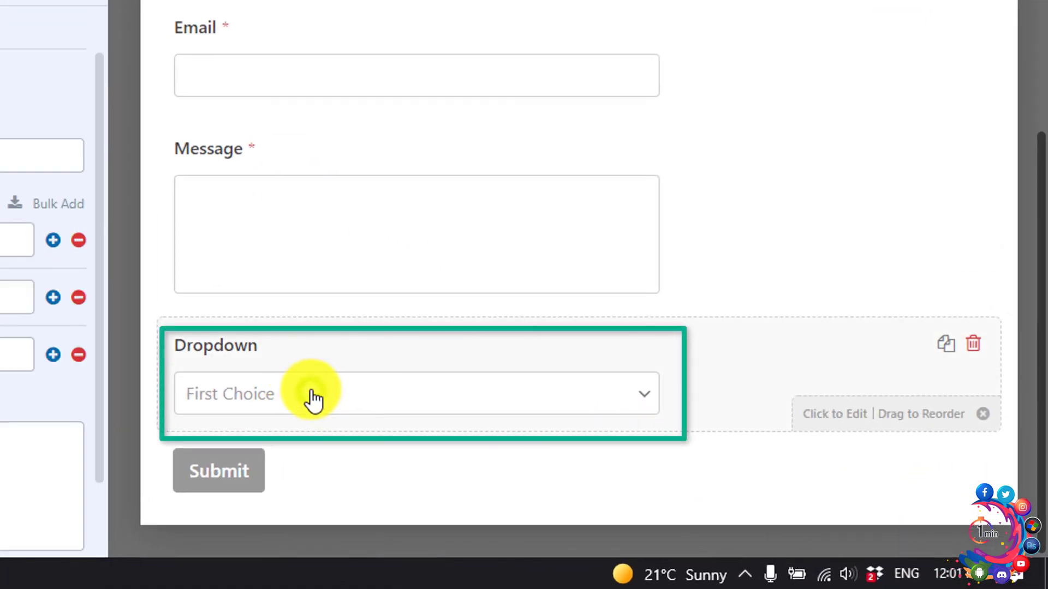
{"action": "left_click", "coordinate": [979, 358]}
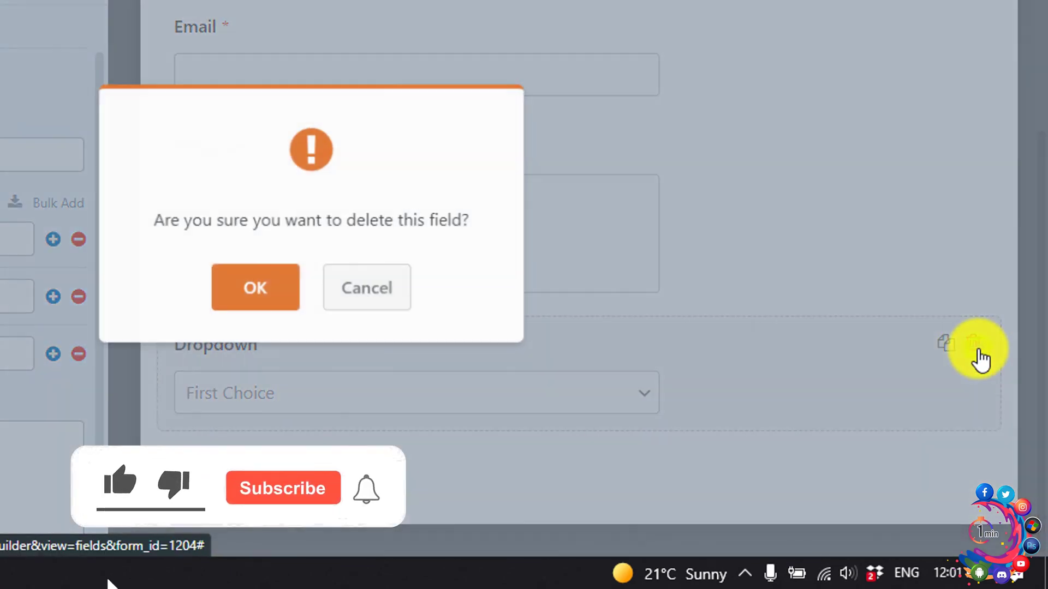
{"action": "left_click", "coordinate": [255, 285]}
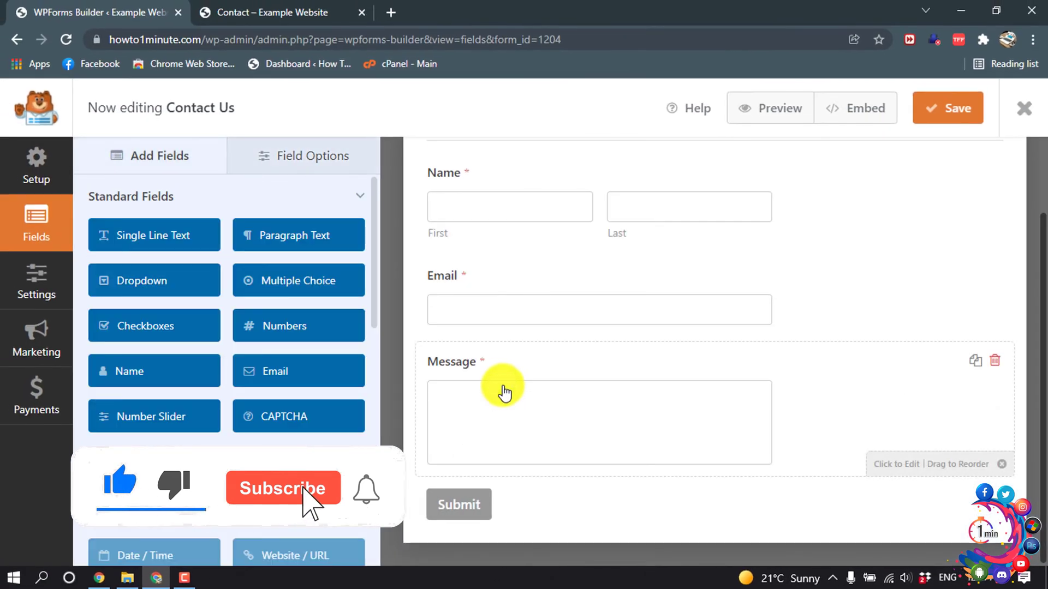
{"action": "scroll", "coordinate": [504, 393], "scroll_direction": "up", "scroll_amount": 2}
{"action": "scroll", "coordinate": [507, 392], "scroll_direction": "down", "scroll_amount": 1}
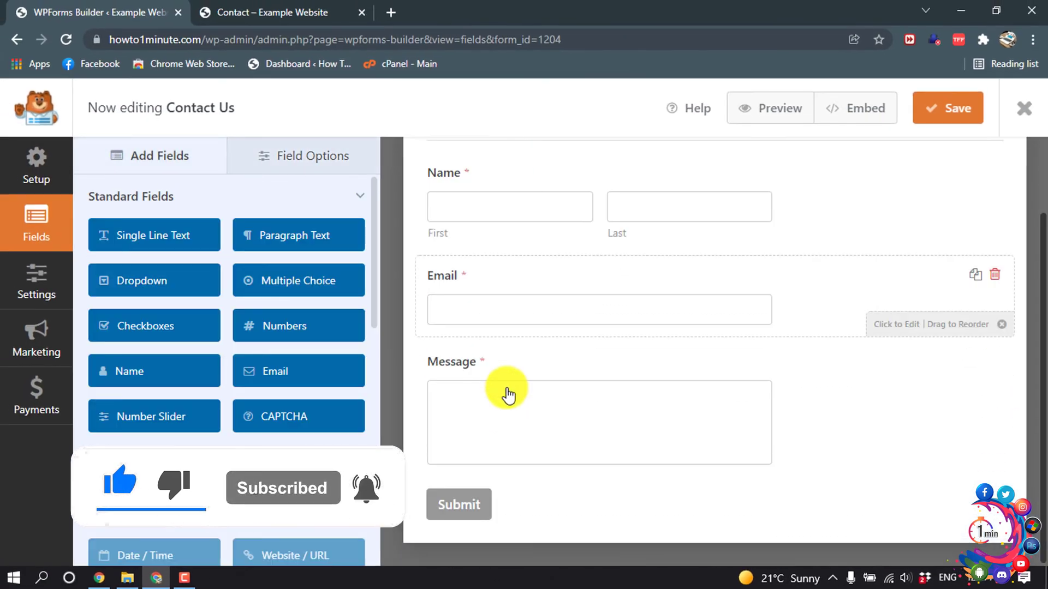
- Save the form, then replace {admin_email} as notification recipient with the site's info e-mail address
{"action": "scroll", "coordinate": [508, 393], "scroll_direction": "up", "scroll_amount": 2}
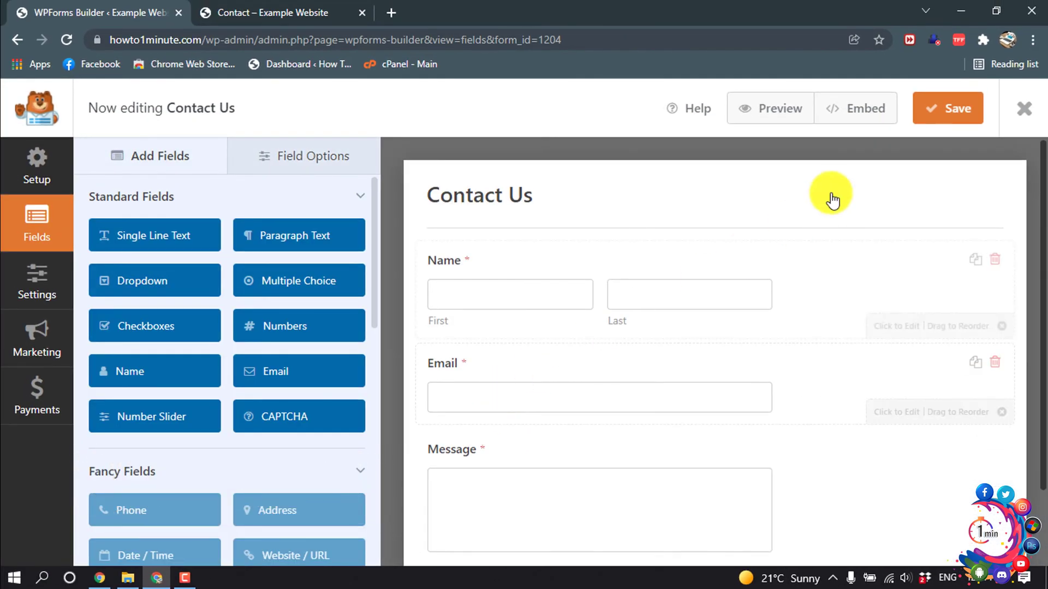
{"action": "left_click", "coordinate": [941, 114]}
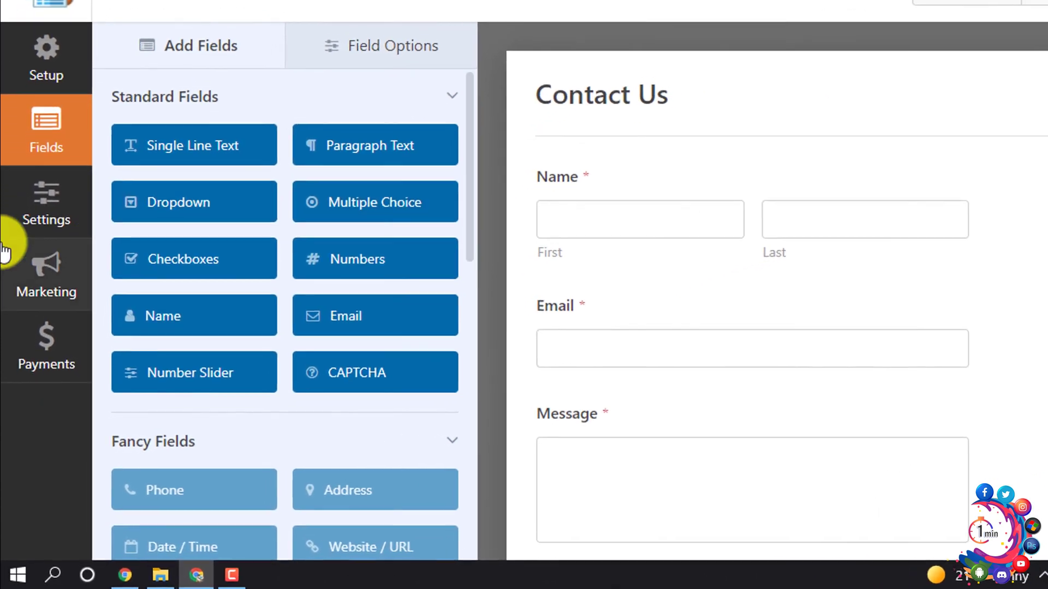
{"action": "left_click", "coordinate": [9, 291]}
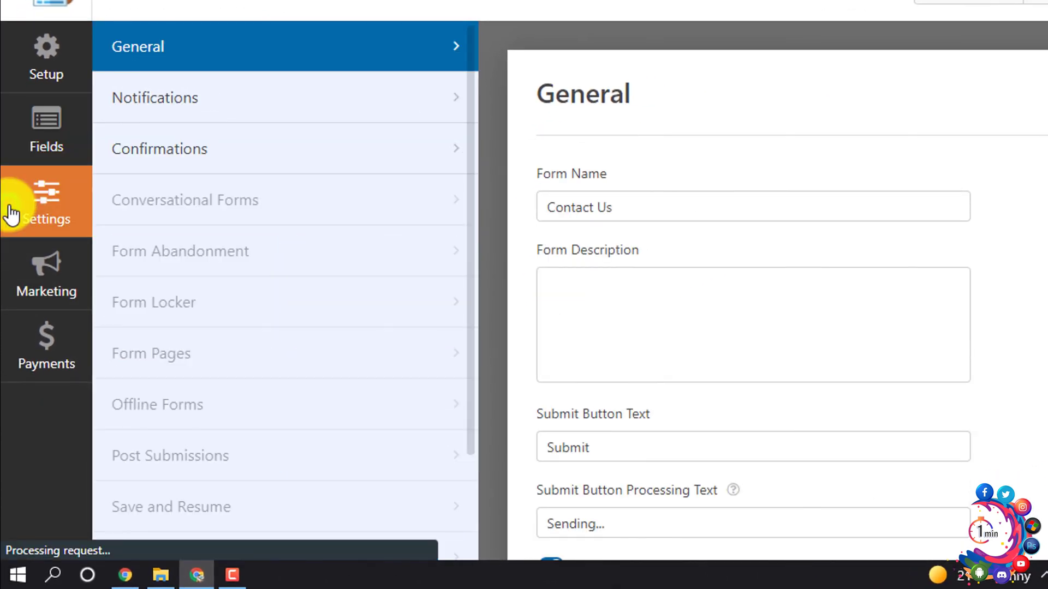
{"action": "left_click", "coordinate": [234, 108]}
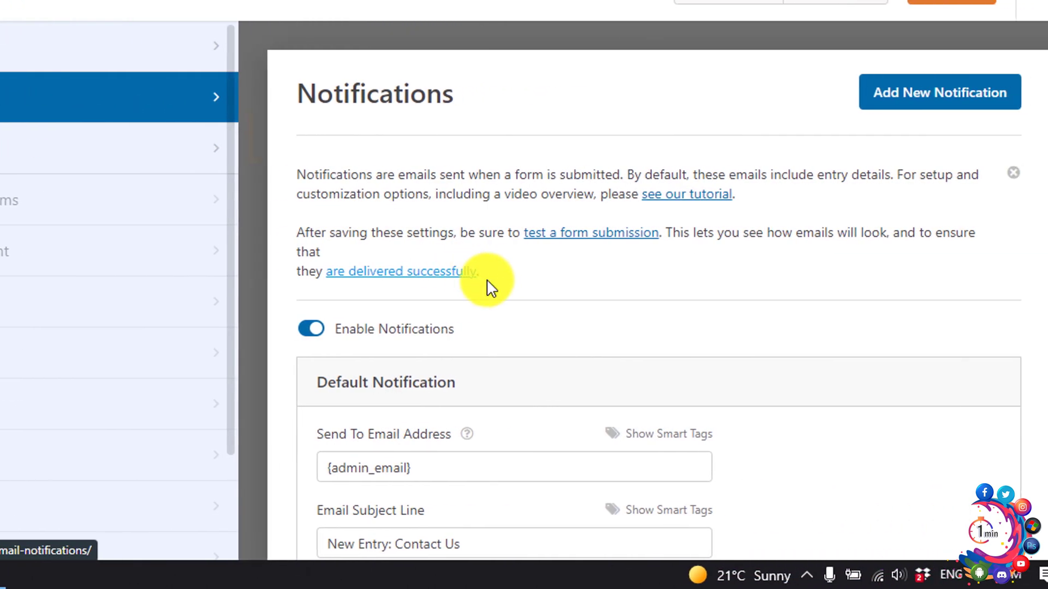
{"action": "scroll", "coordinate": [489, 286], "scroll_direction": "down", "scroll_amount": 3}
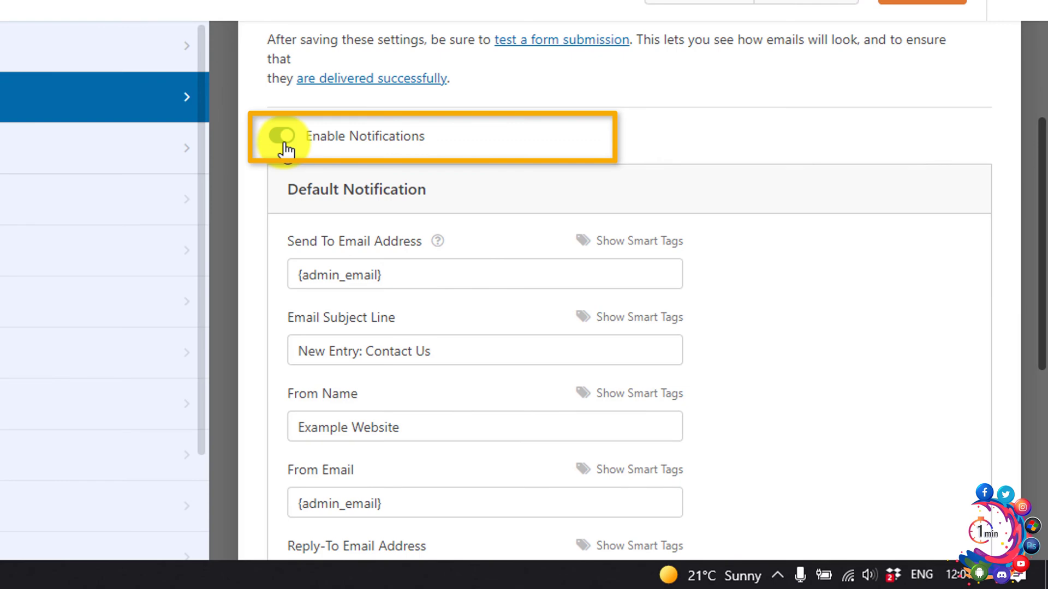
{"action": "scroll", "coordinate": [282, 147], "scroll_direction": "down", "scroll_amount": 3}
{"action": "scroll", "coordinate": [284, 147], "scroll_direction": "up", "scroll_amount": 3}
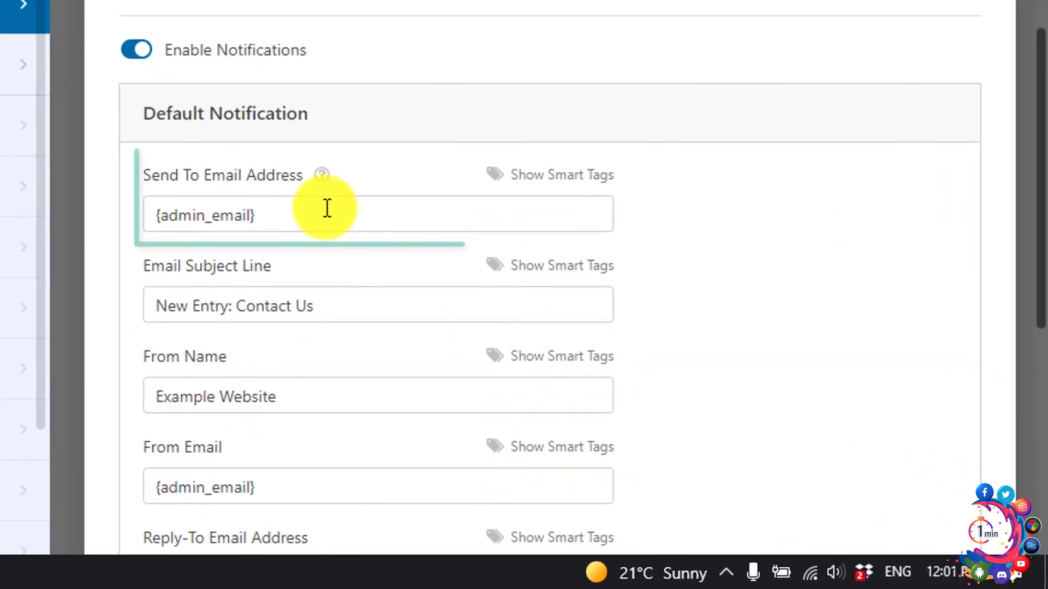
{"action": "left_click_drag", "start_coordinate": [309, 209], "coordinate": [105, 217]}
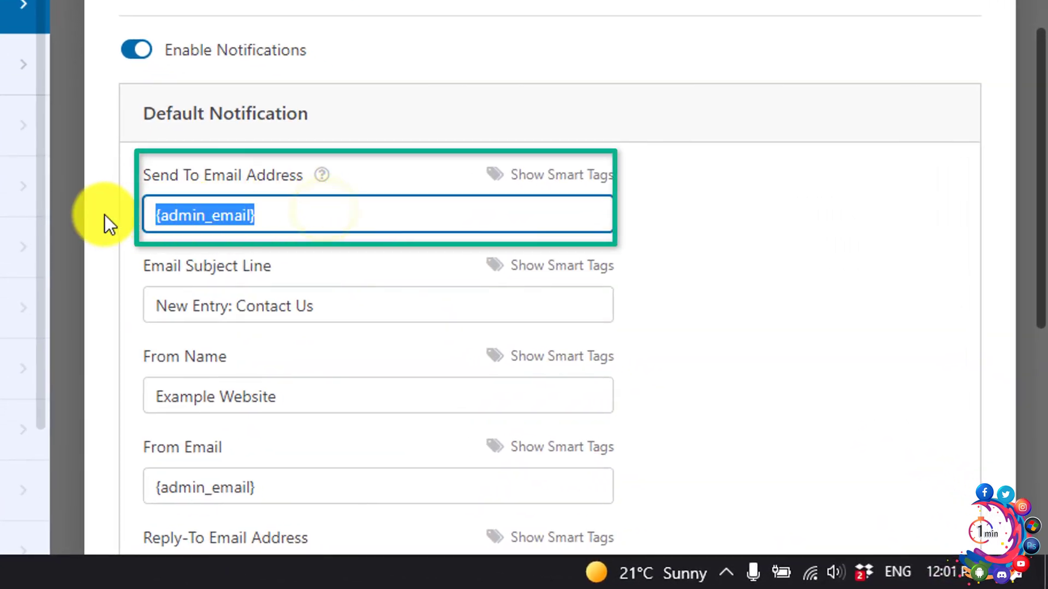
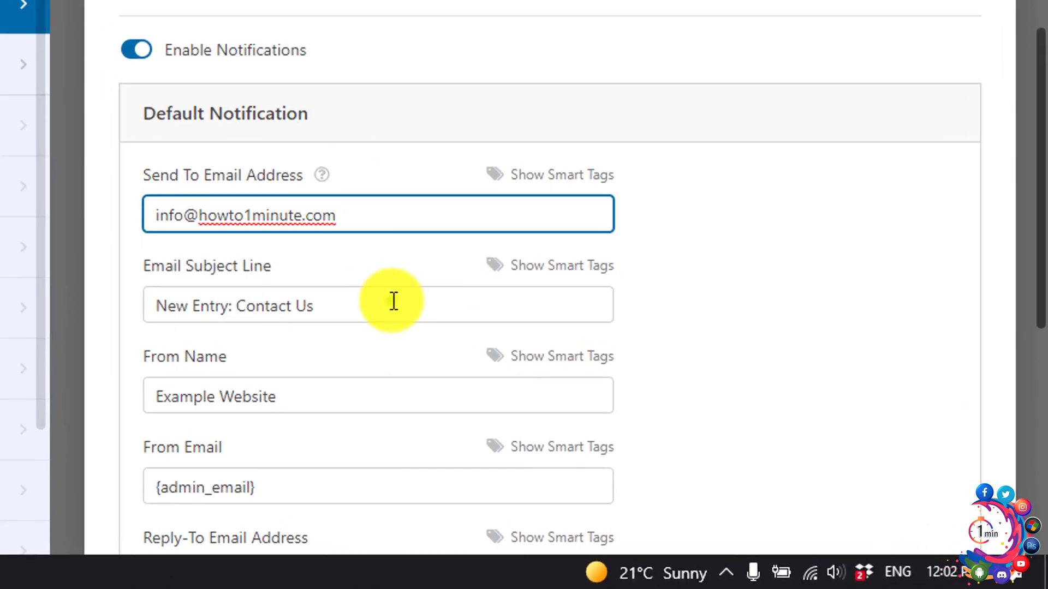
- Insert the Name field smart tag into the notification's email subject and From Name
{"action": "left_click", "coordinate": [394, 300]}
{"action": "left_click", "coordinate": [523, 267]}
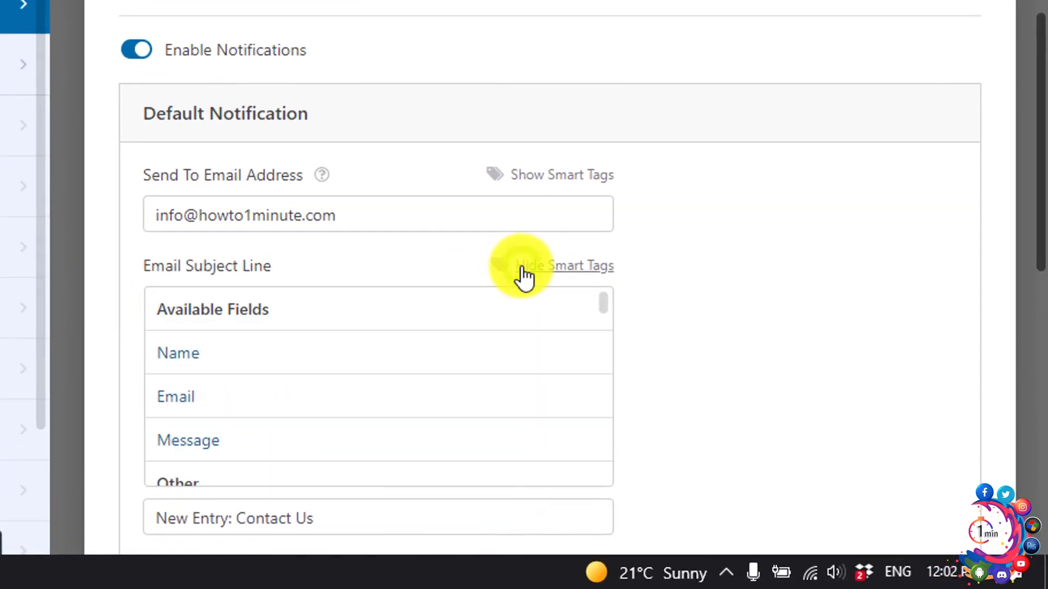
{"action": "left_click", "coordinate": [194, 364]}
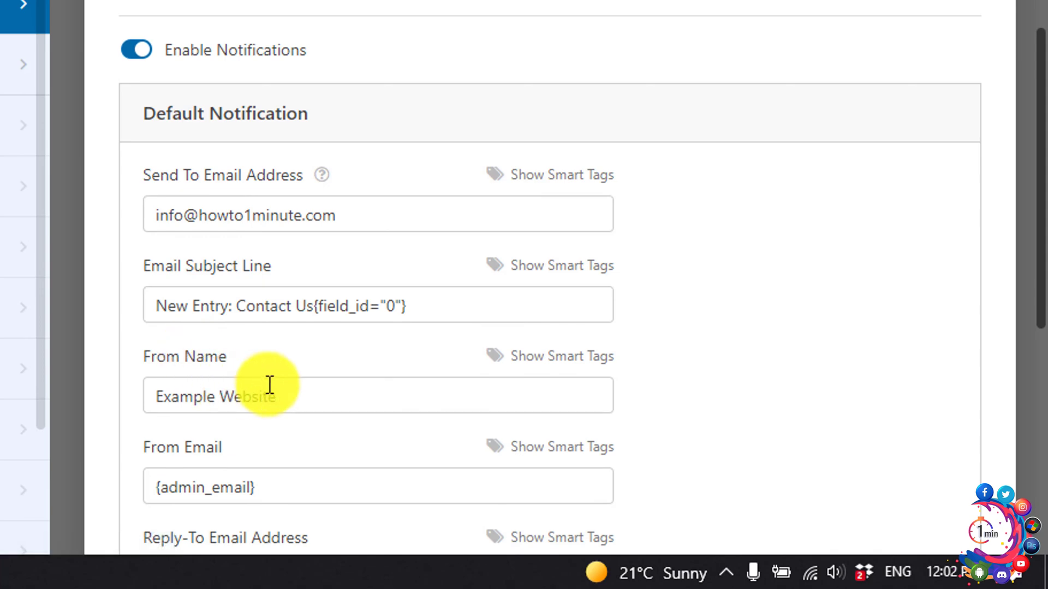
{"action": "left_click", "coordinate": [555, 356]}
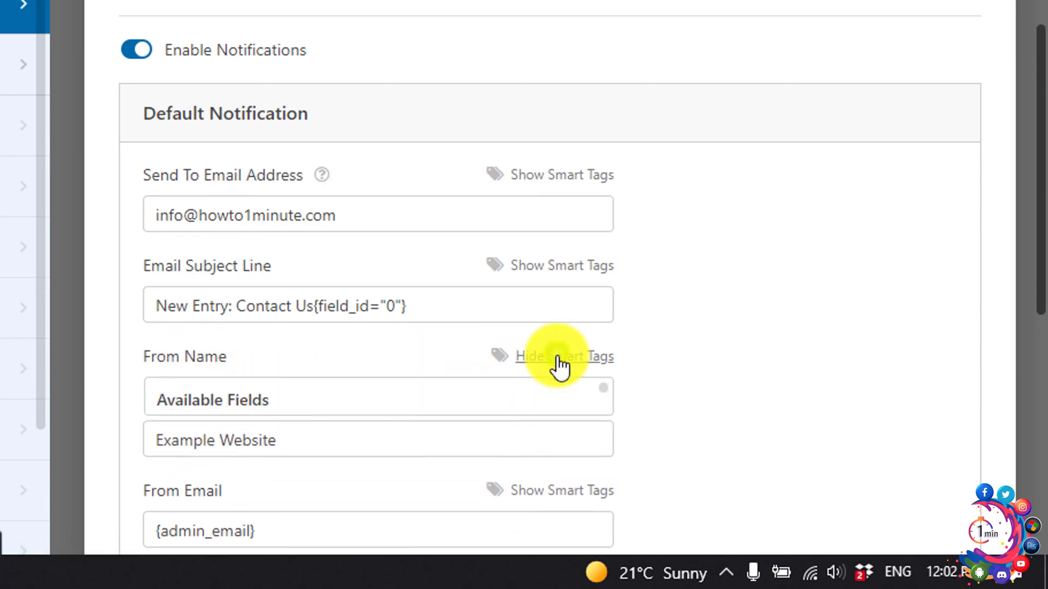
{"action": "left_click", "coordinate": [194, 455]}
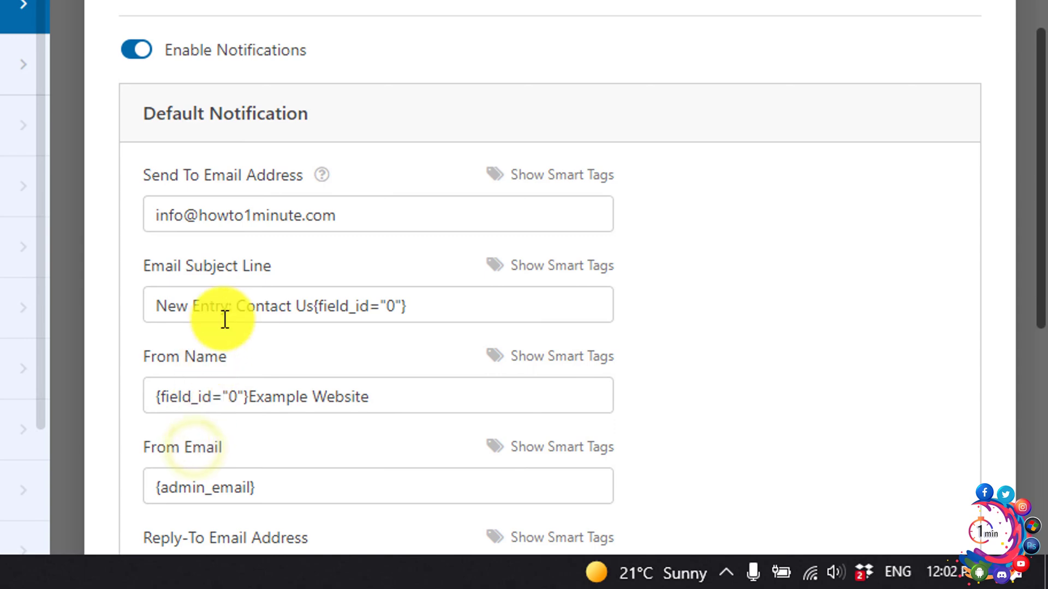
{"action": "scroll", "coordinate": [225, 320], "scroll_direction": "down", "scroll_amount": 3}
{"action": "scroll", "coordinate": [224, 320], "scroll_direction": "down", "scroll_amount": 1}
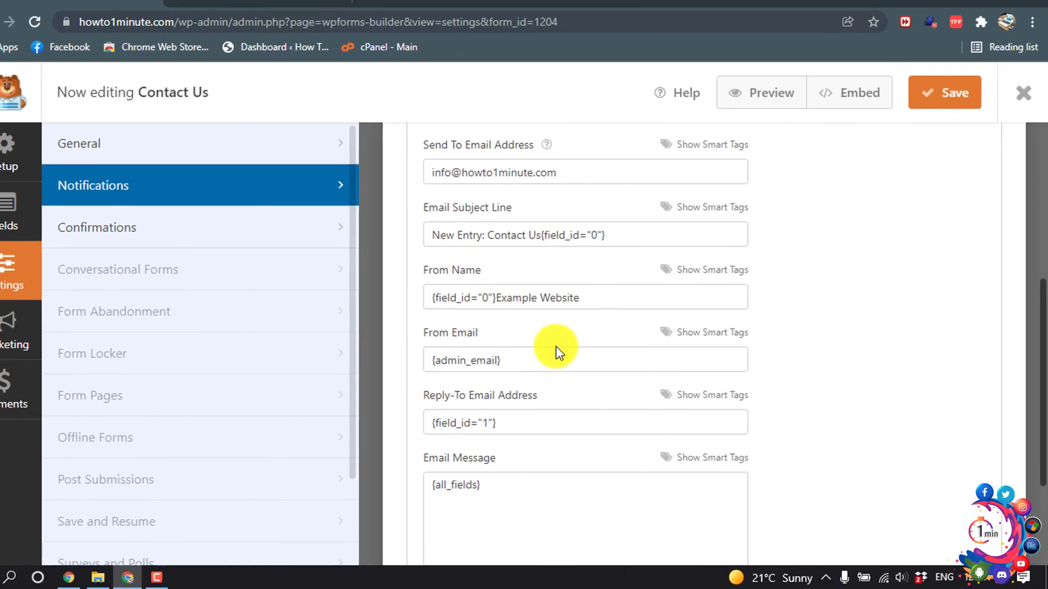
{"action": "scroll", "coordinate": [382, 307], "scroll_direction": "down", "scroll_amount": 3}
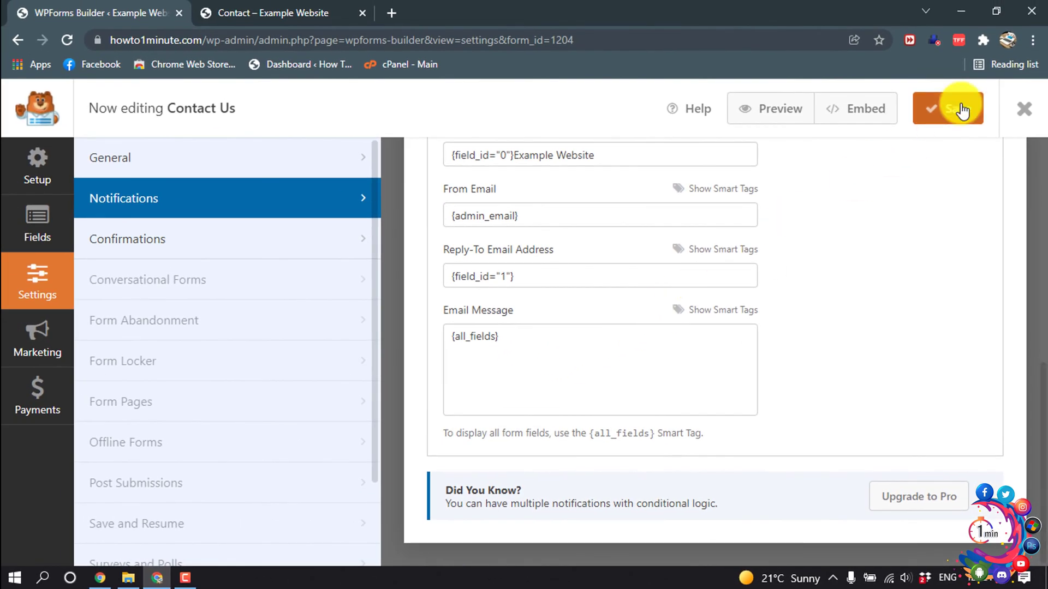
- Save notifications, keep a Message confirmation reading 'Thanks for contacting us!…', and save again
{"action": "left_click", "coordinate": [961, 111]}
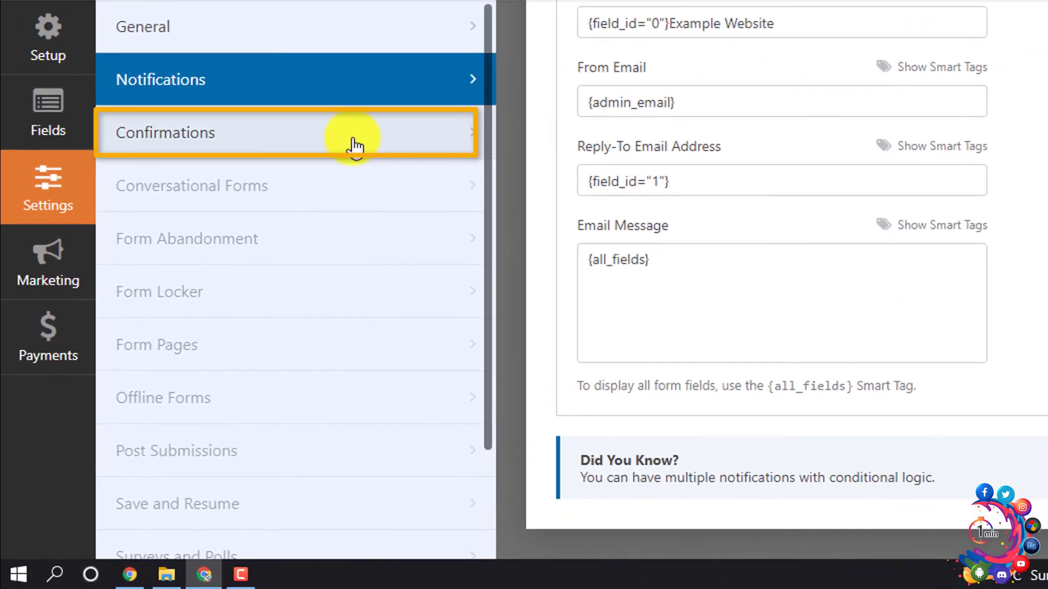
{"action": "left_click", "coordinate": [317, 145]}
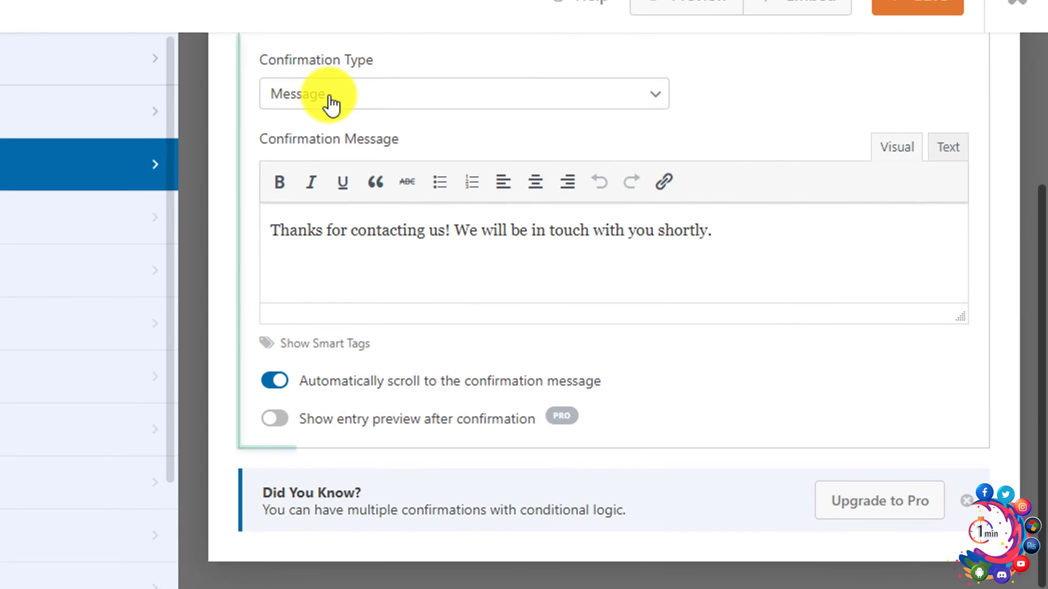
{"action": "left_click", "coordinate": [648, 65]}
{"action": "left_click", "coordinate": [301, 108]}
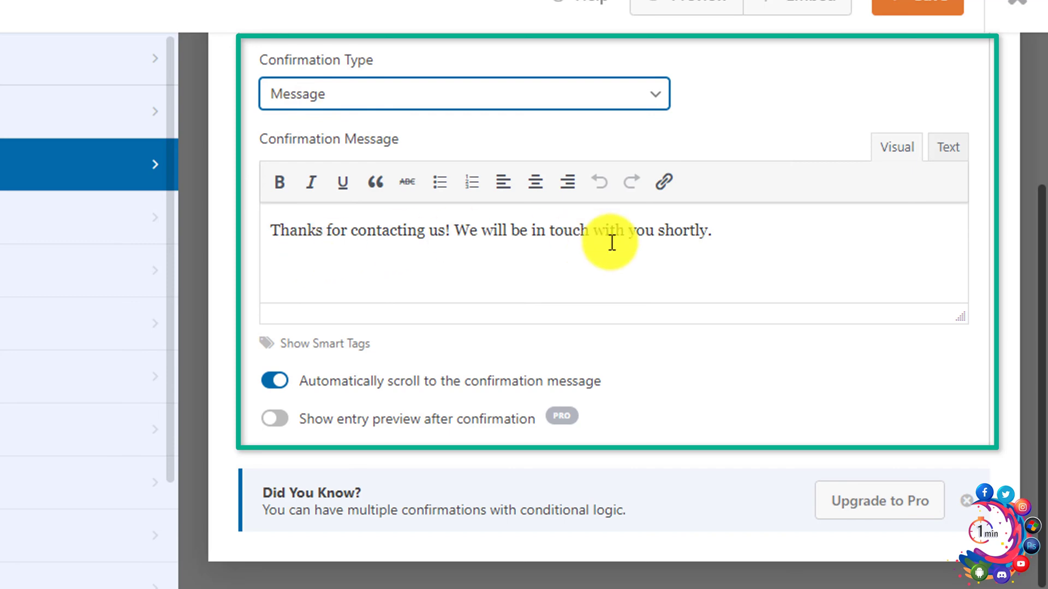
{"action": "left_click_drag", "start_coordinate": [725, 234], "coordinate": [245, 250]}
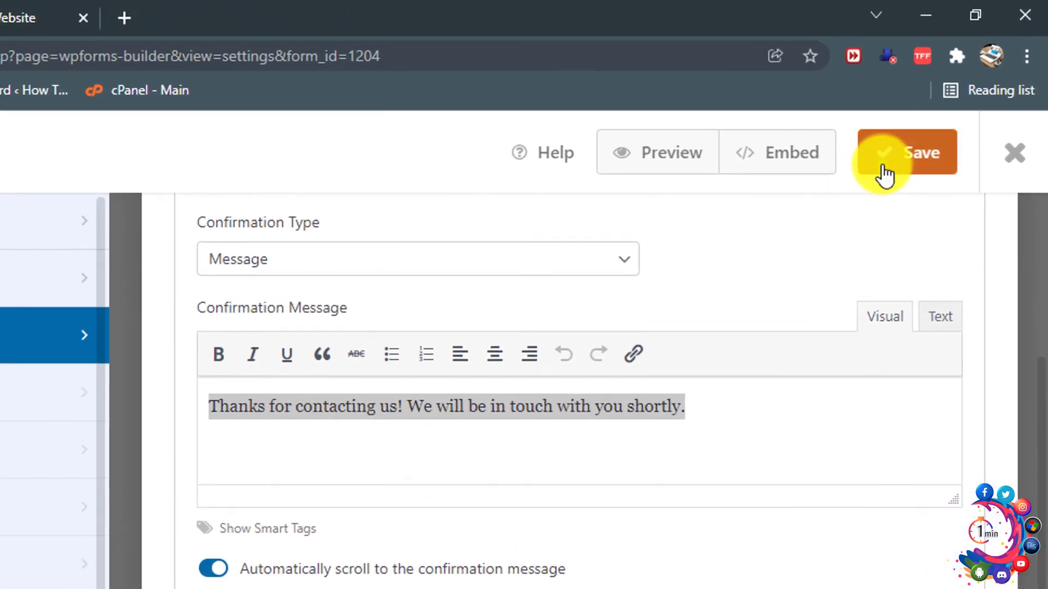
{"action": "left_click", "coordinate": [937, 119]}
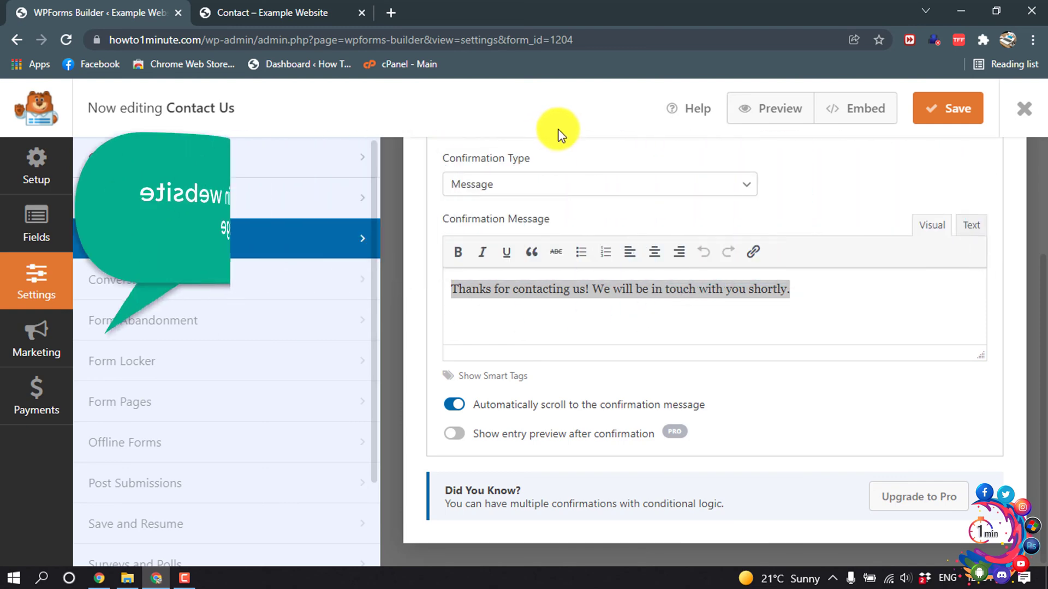
- From the dashboard's Pages > All Pages list, open the Contact page in the block editor
{"action": "left_click", "coordinate": [290, 64]}
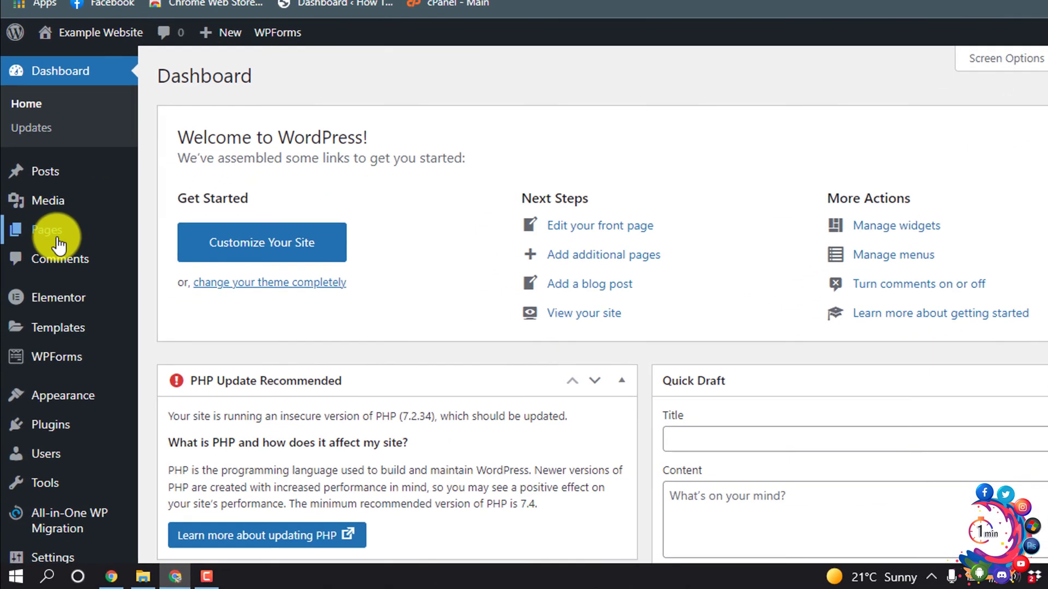
{"action": "mouse_move", "coordinate": [59, 243]}
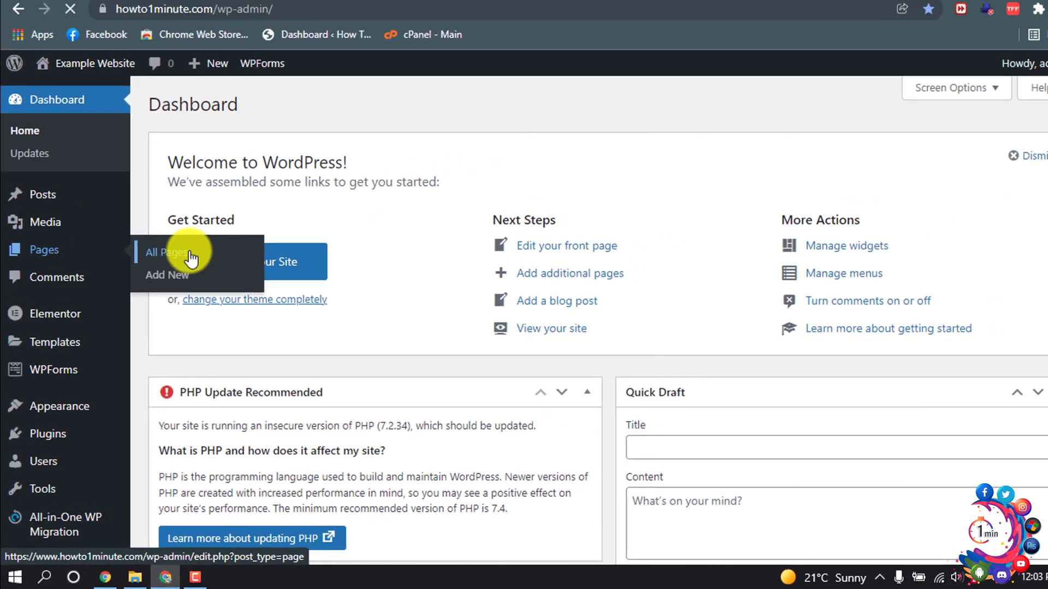
{"action": "left_click", "coordinate": [238, 177]}
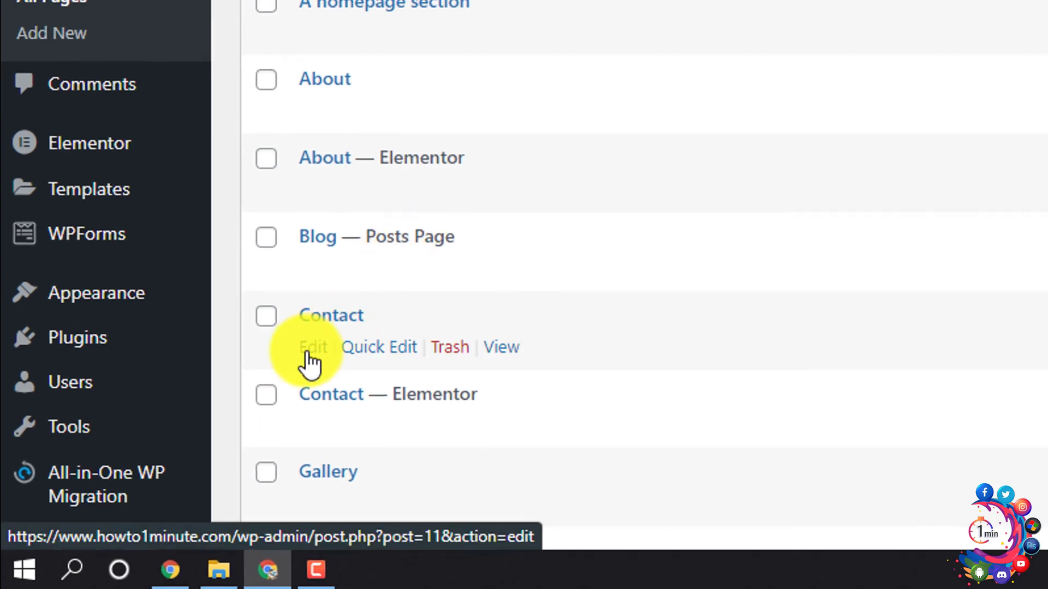
{"action": "left_click", "coordinate": [308, 352]}
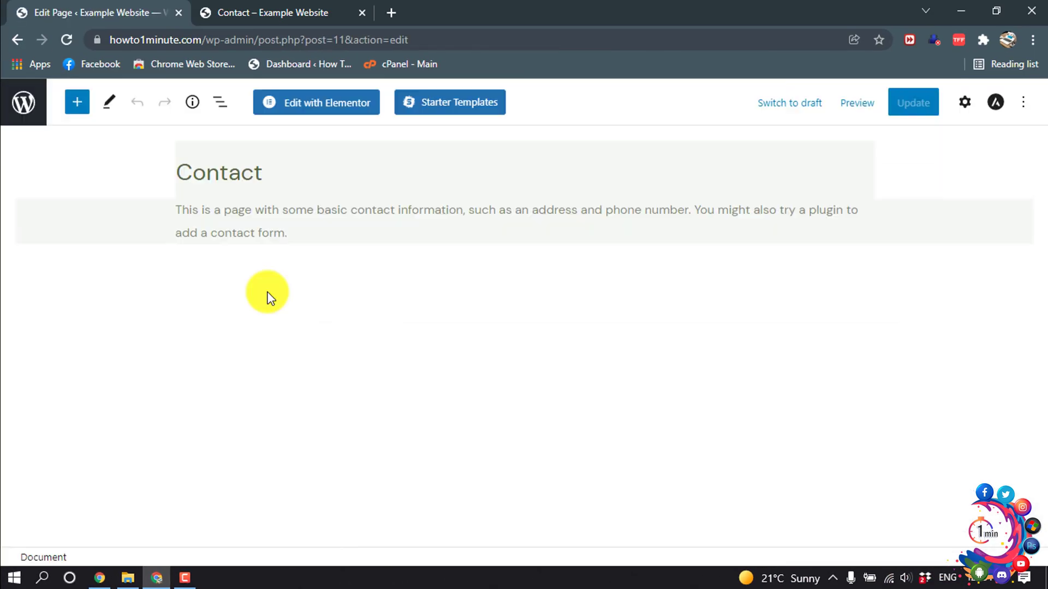
- Add a WPForms block below the Contact page intro and select the Contact Us form
{"action": "left_click", "coordinate": [267, 295]}
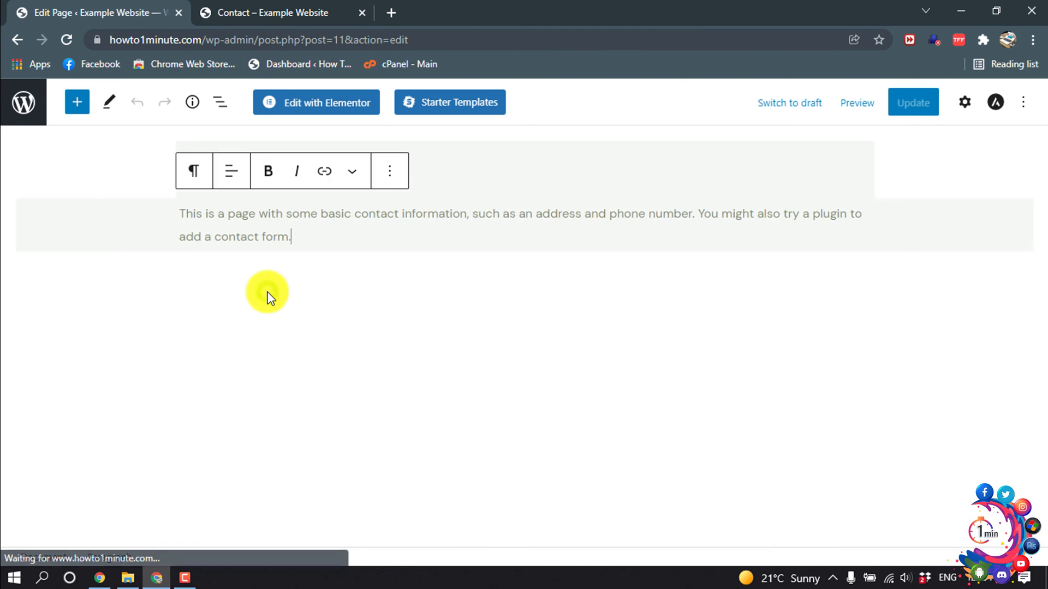
{"action": "left_click", "coordinate": [311, 321]}
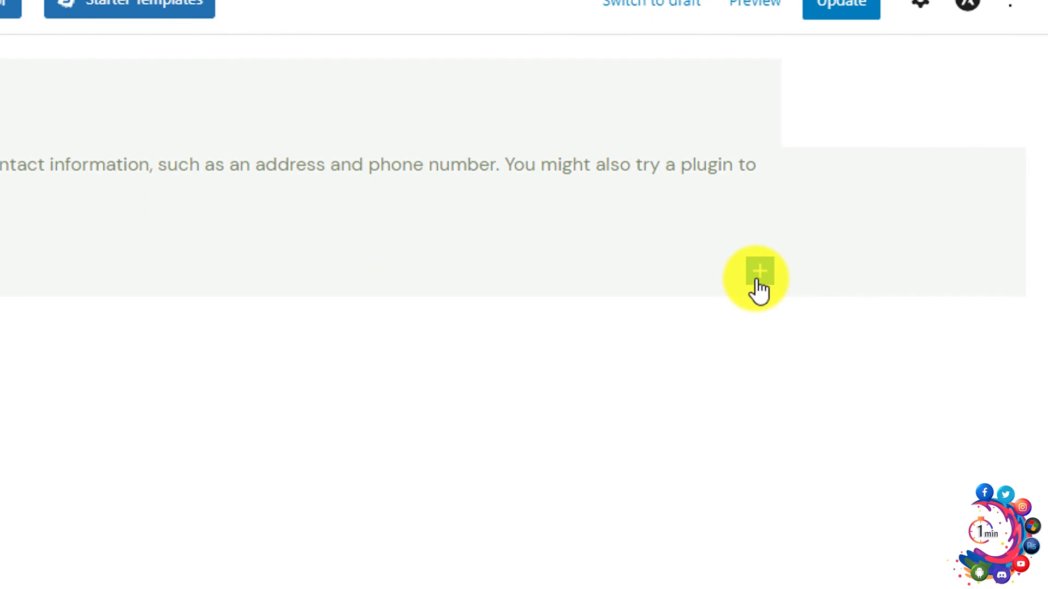
{"action": "left_click", "coordinate": [757, 276]}
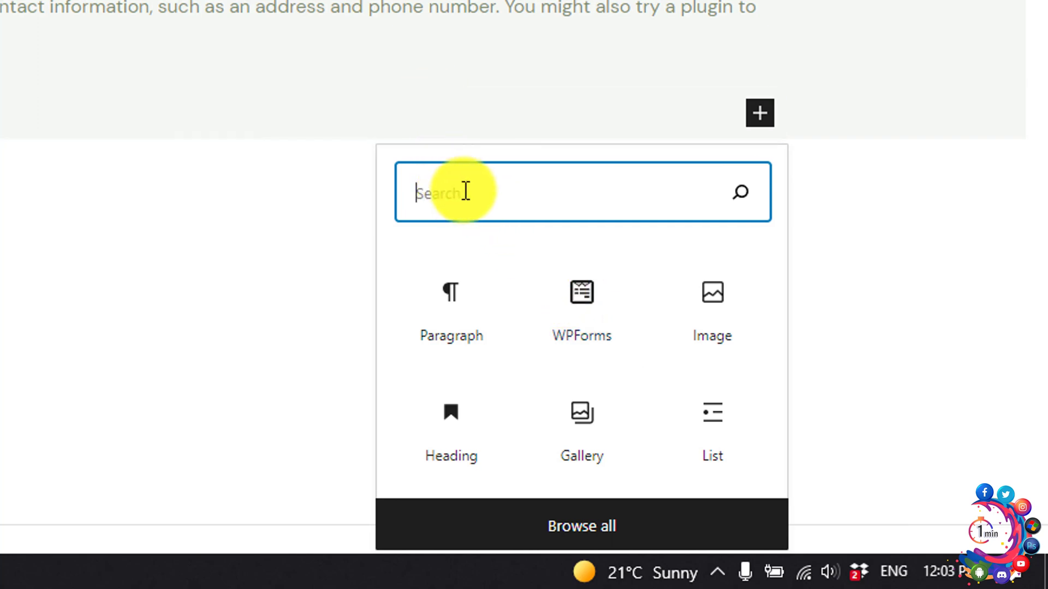
{"action": "type", "text": "wpform"}
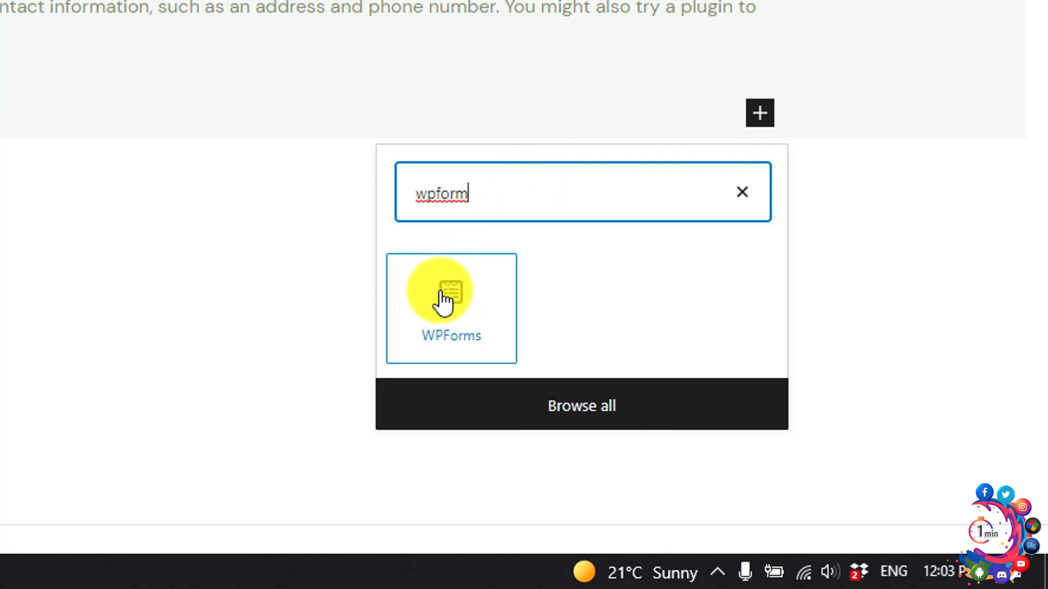
{"action": "left_click", "coordinate": [444, 302]}
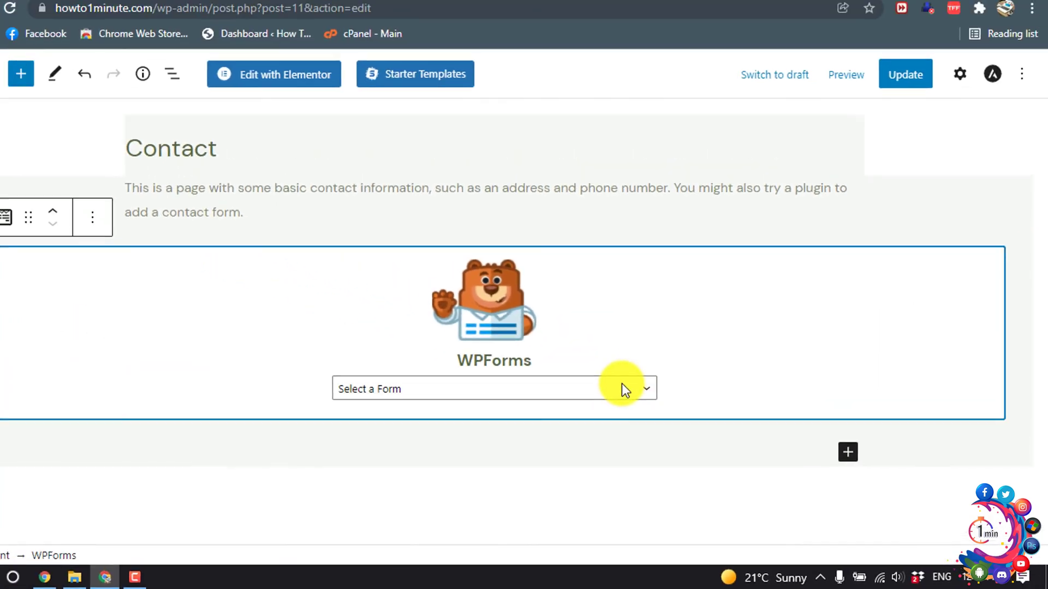
{"action": "left_click", "coordinate": [648, 400]}
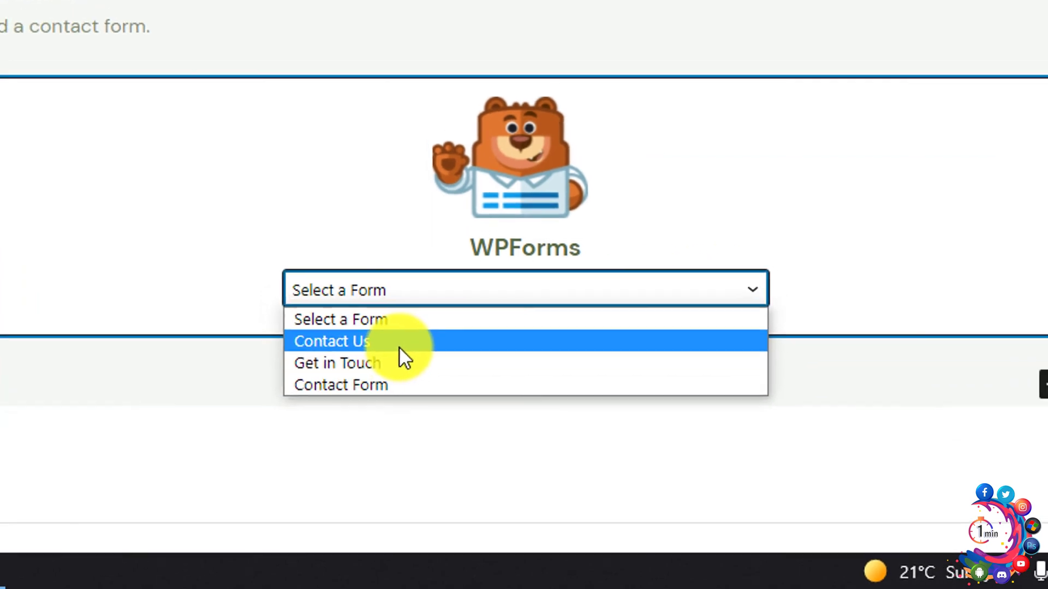
{"action": "left_click", "coordinate": [395, 334]}
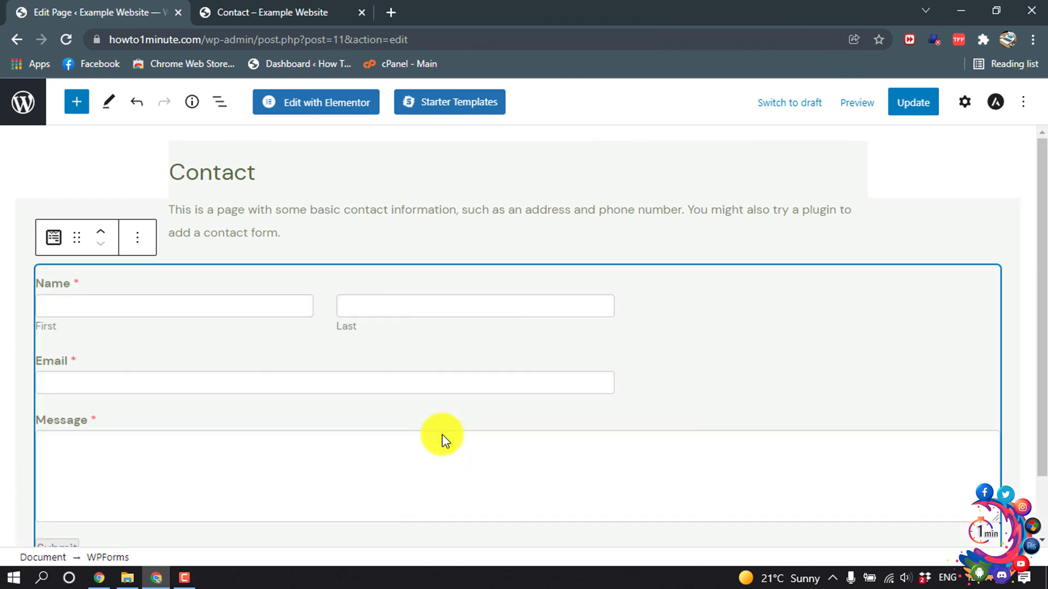
- Update the Contact page and view it in the live site tab
{"action": "scroll", "coordinate": [441, 433], "scroll_direction": "down", "scroll_amount": 1}
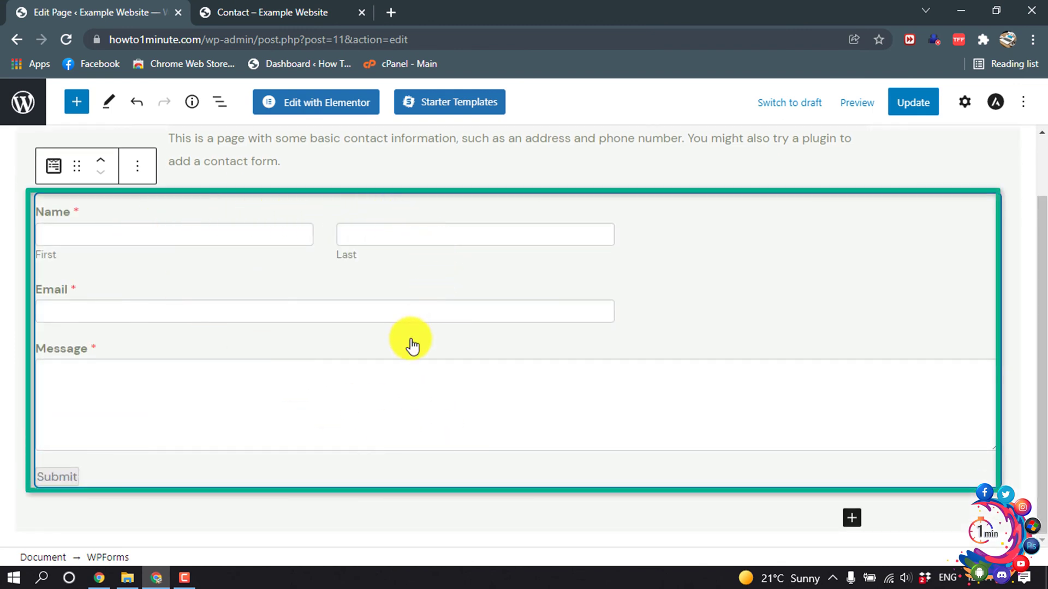
{"action": "left_click", "coordinate": [921, 116]}
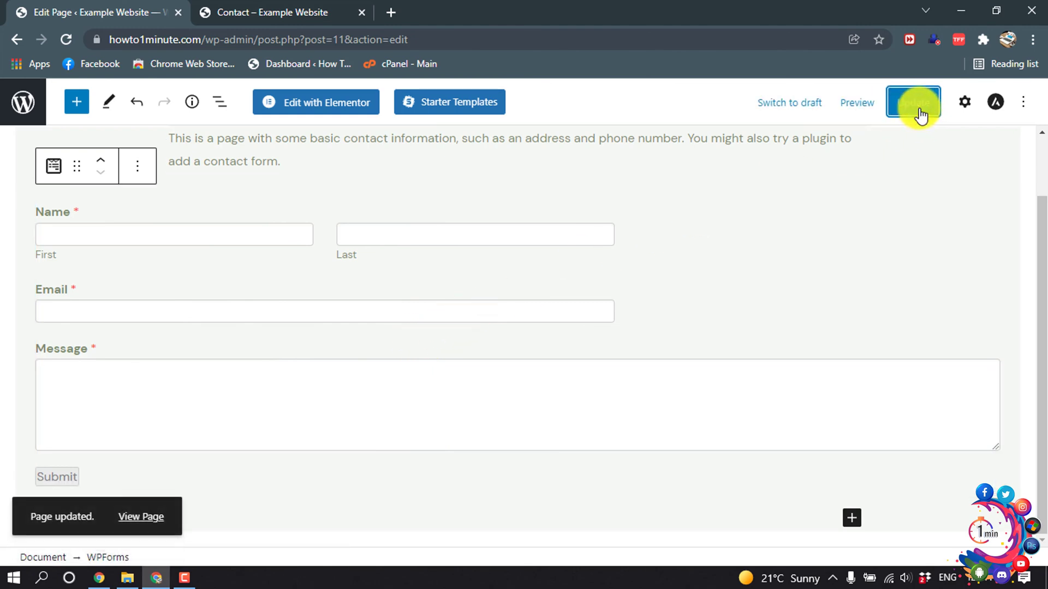
{"action": "left_click", "coordinate": [293, 10]}
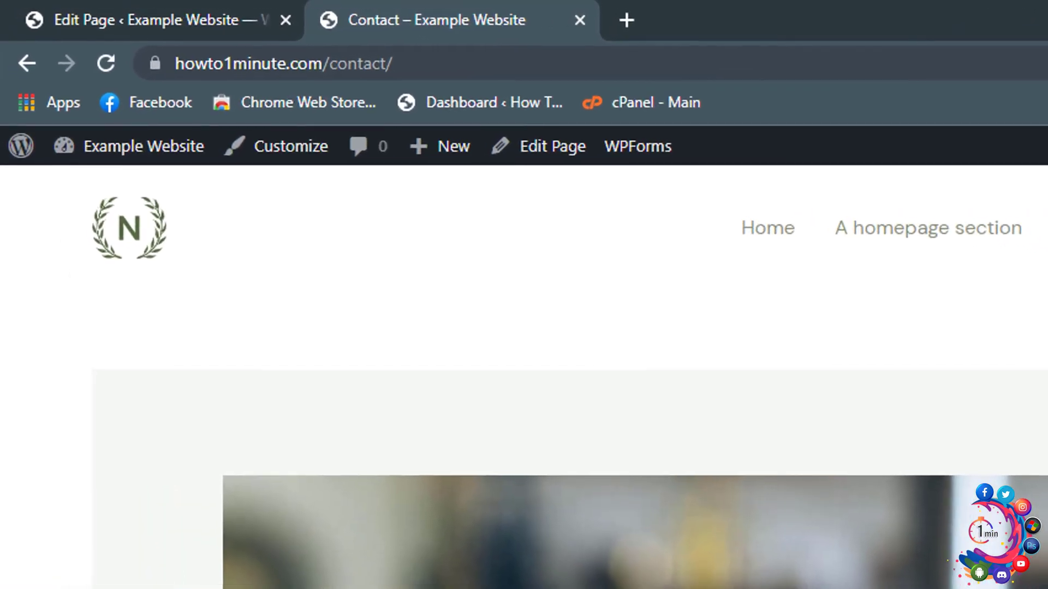
- Reload the live Contact page and zoom out to show the Contact Us form's Name, Email, Message and Submit fields
{"action": "left_click", "coordinate": [102, 67]}
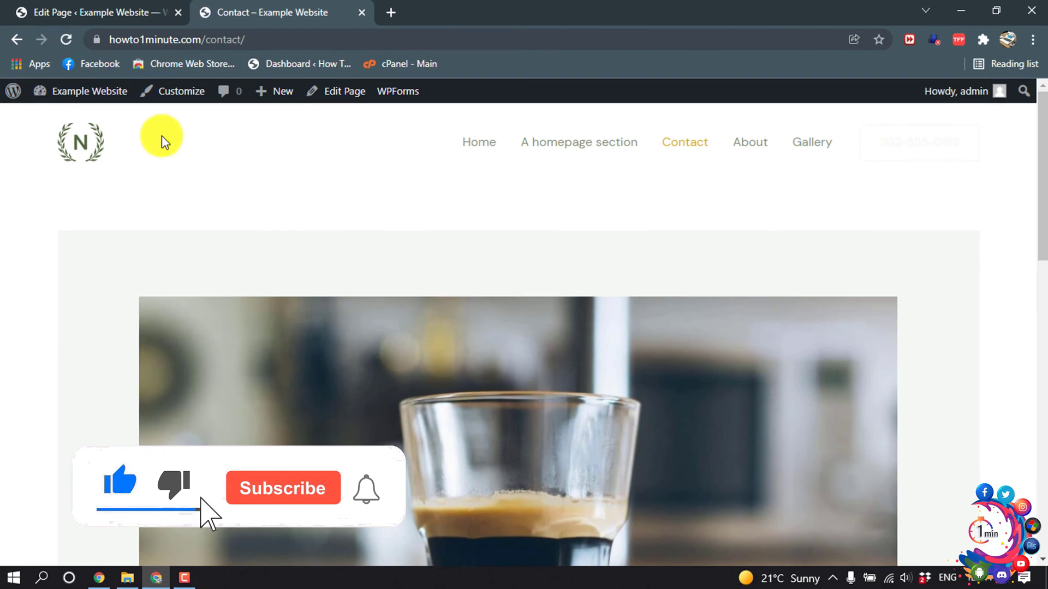
{"action": "scroll", "coordinate": [252, 206], "scroll_direction": "down", "scroll_amount": 8}
{"action": "scroll", "coordinate": [253, 206], "scroll_direction": "down", "scroll_amount": 2}
{"action": "scroll", "coordinate": [253, 205], "scroll_direction": "up", "scroll_amount": 3}
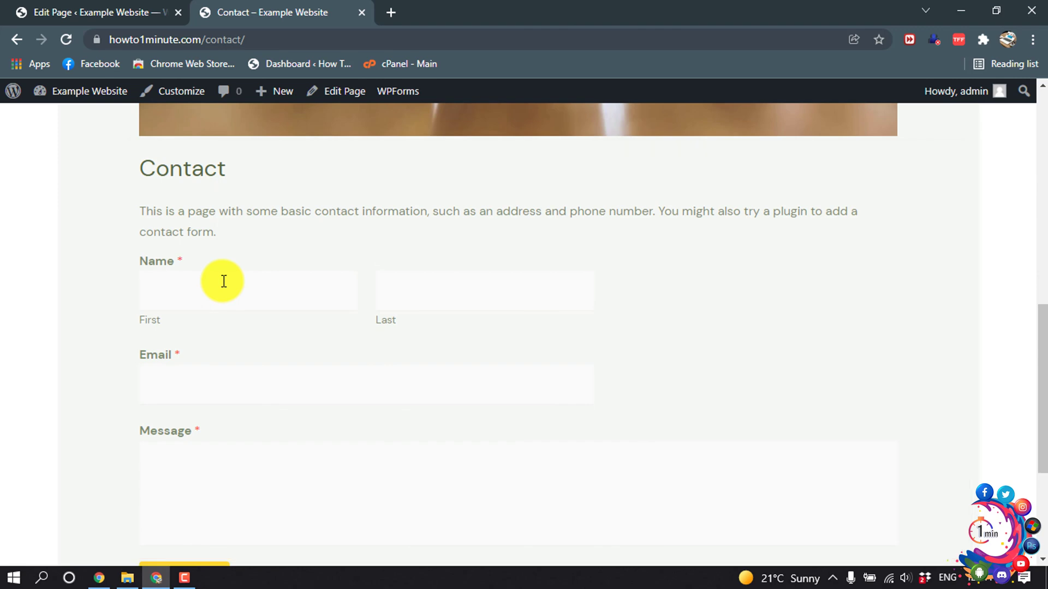
{"action": "scroll", "coordinate": [222, 282], "scroll_direction": "down", "scroll_amount": 4}
{"action": "scroll", "coordinate": [223, 283], "scroll_direction": "up", "scroll_amount": 3}
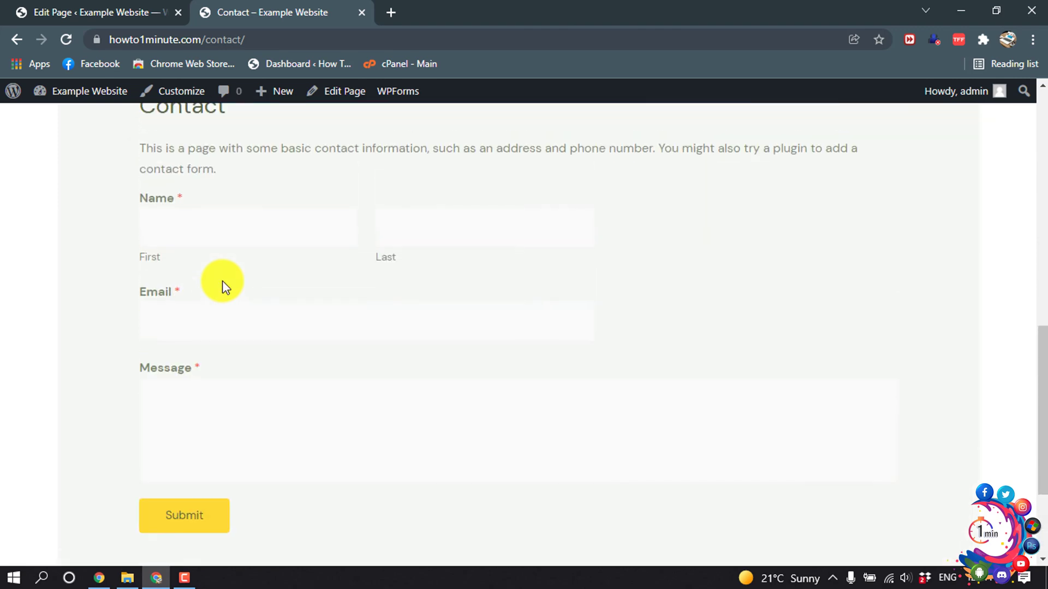
{"action": "scroll", "coordinate": [222, 281], "scroll_direction": "up", "scroll_amount": 3}
{"action": "scroll", "coordinate": [221, 281], "scroll_direction": "down", "scroll_amount": 3}
{"action": "key", "text": "ctrl+minus"}
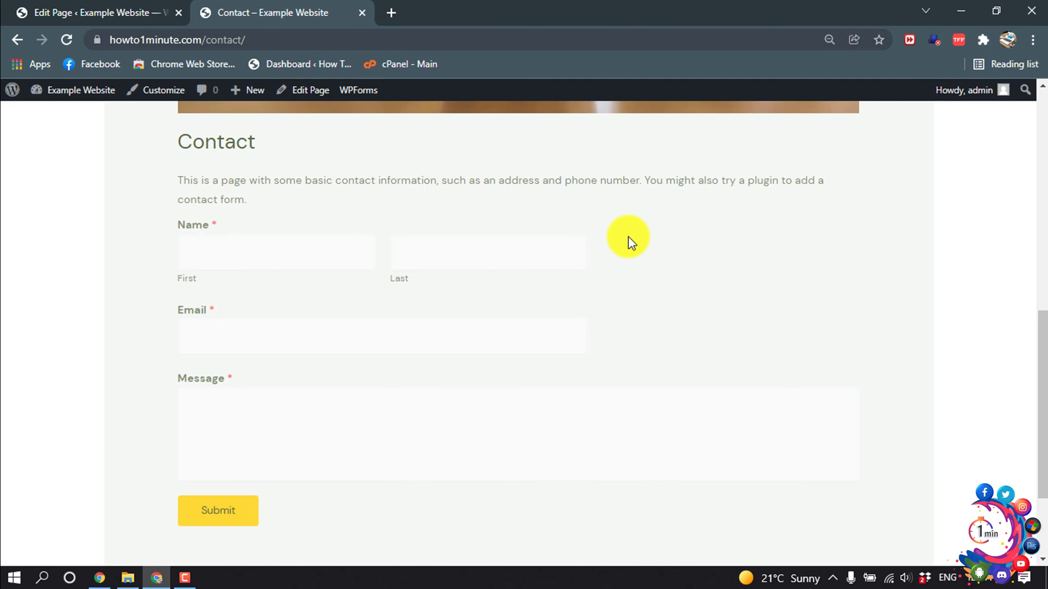